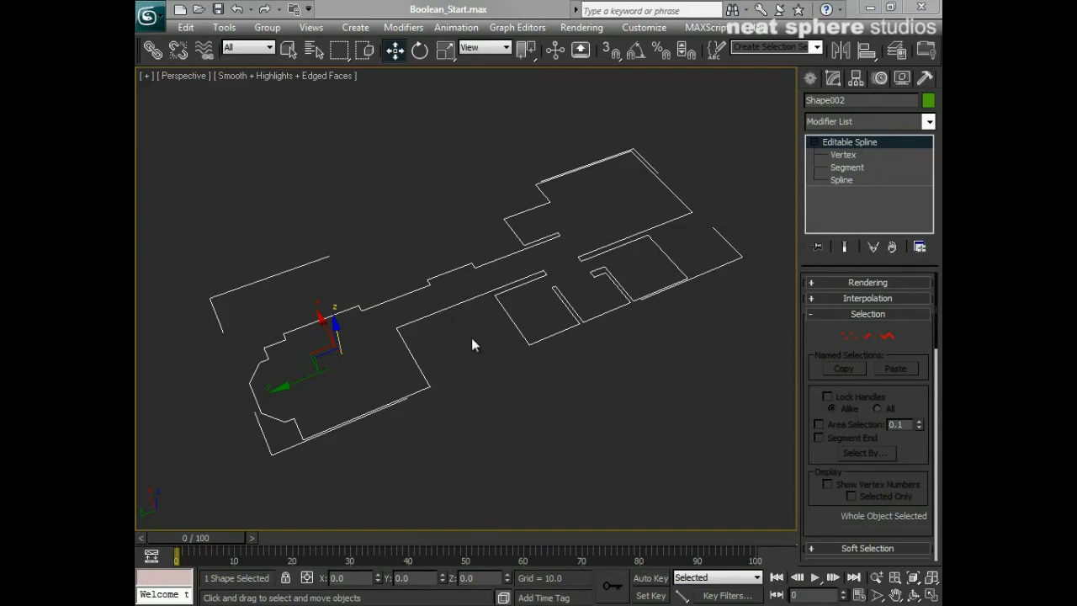
Draw a stepped outline of straight segments with the Line tool in the empty area below the floor plan, and delete it.
middle_click_drag(497, 358, 544, 323, "alt")
left_click(810, 77)
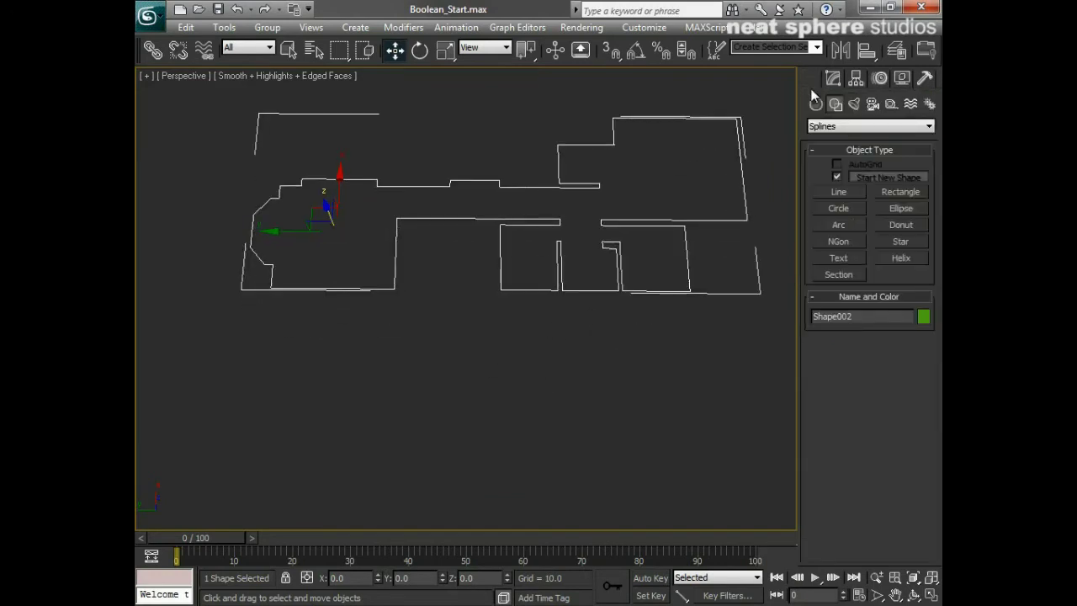
left_click(842, 195)
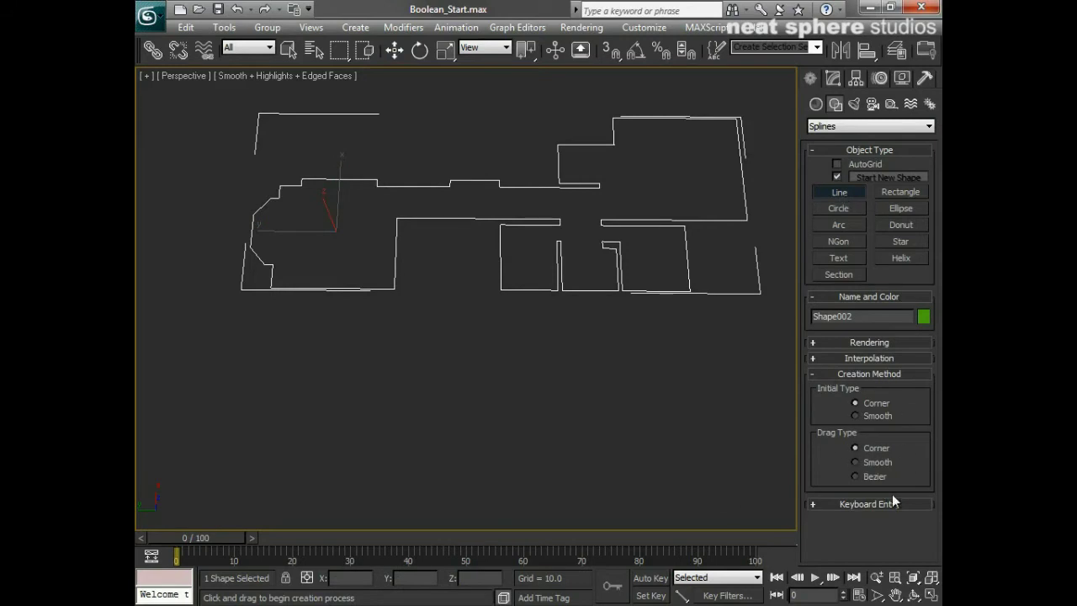
left_click(263, 387)
left_click(429, 388)
left_click(429, 342)
left_click(489, 342)
left_click(489, 396)
left_click(563, 395)
left_click(567, 499)
left_click(510, 498)
left_click(509, 431)
left_click(449, 430)
left_click(448, 476)
left_click(349, 475)
left_click(352, 417)
left_click(263, 416)
left_click(260, 403)
right_click(248, 417)
key("Delete")
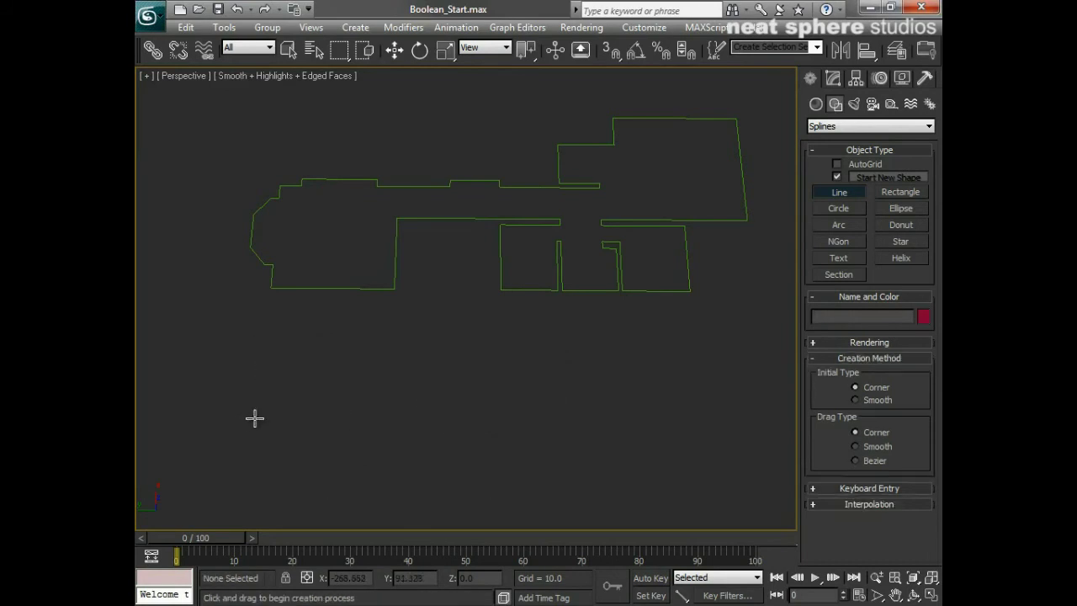
Select the floor plan spline and open it for editing at vertex level.
key("w")
left_click(512, 291)
middle_click_drag(504, 323, 567, 373, "alt")
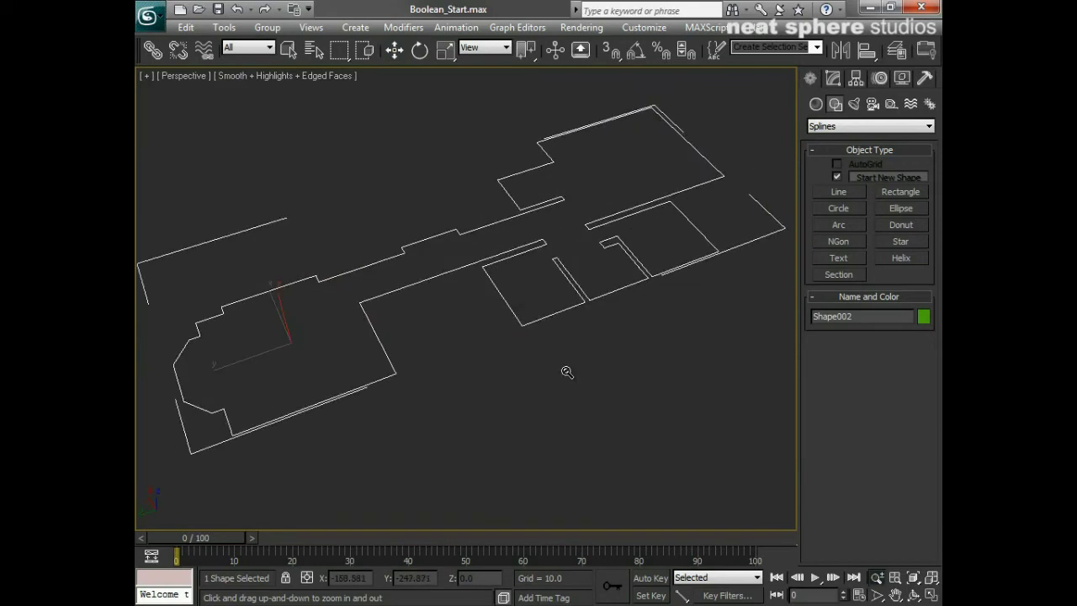
right_click(436, 317)
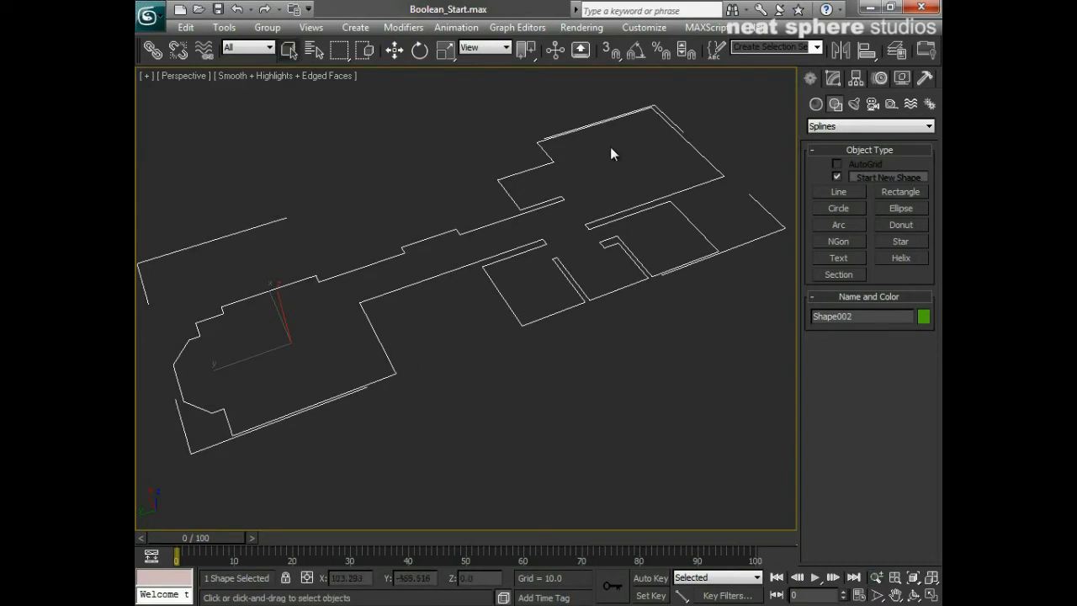
left_click(832, 78)
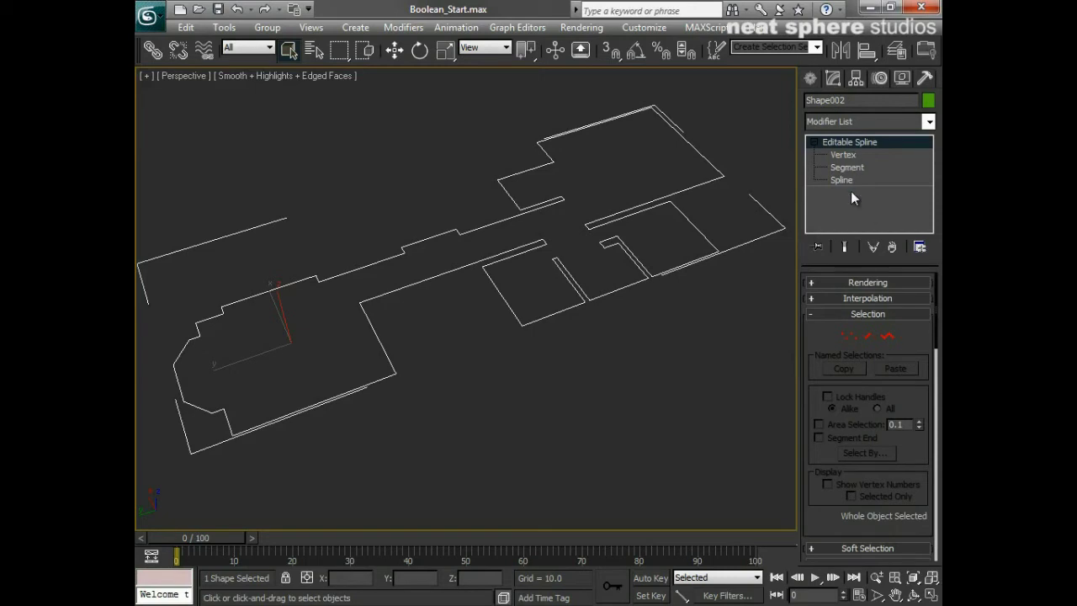
left_click(848, 337)
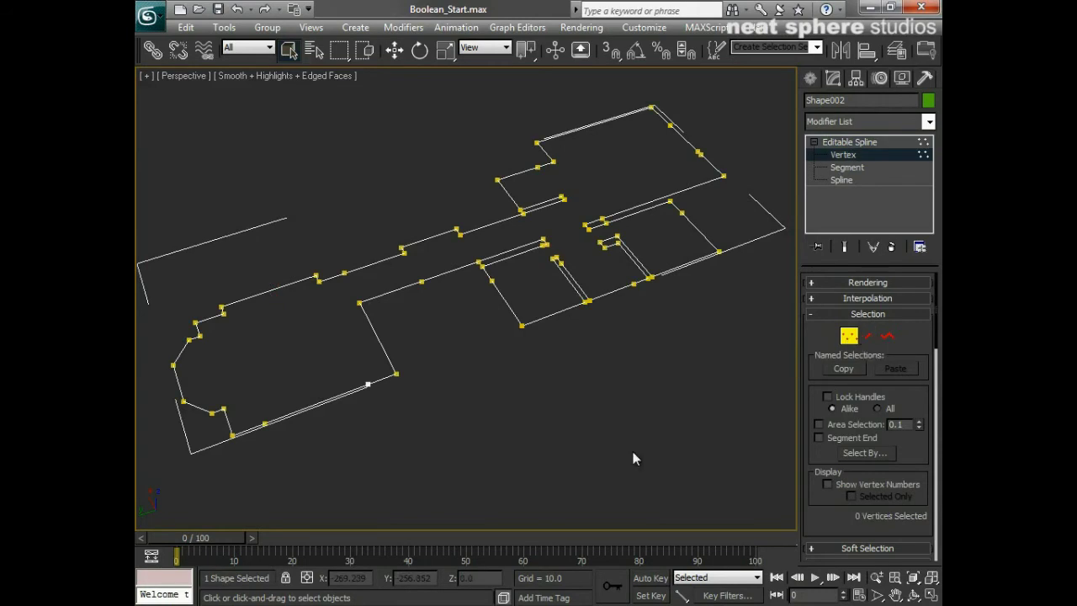
Move the corner vertex of the room with the angled bay, and its neighbouring wall vertex, outward away from the plan.
left_click_drag(424, 363, 389, 407)
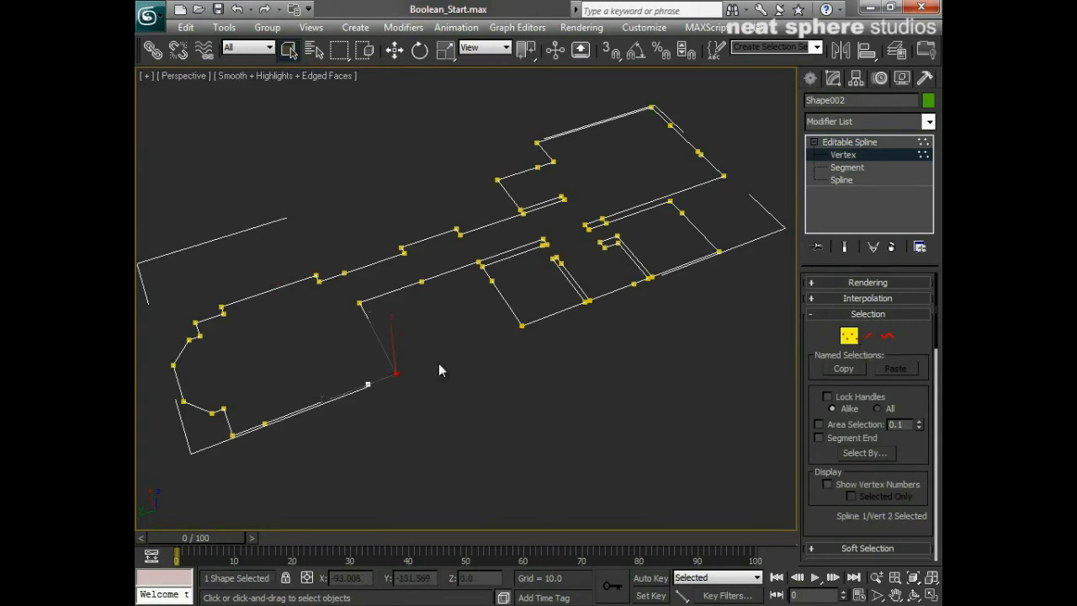
key("w")
middle_click_drag(337, 372, 544, 366, "alt")
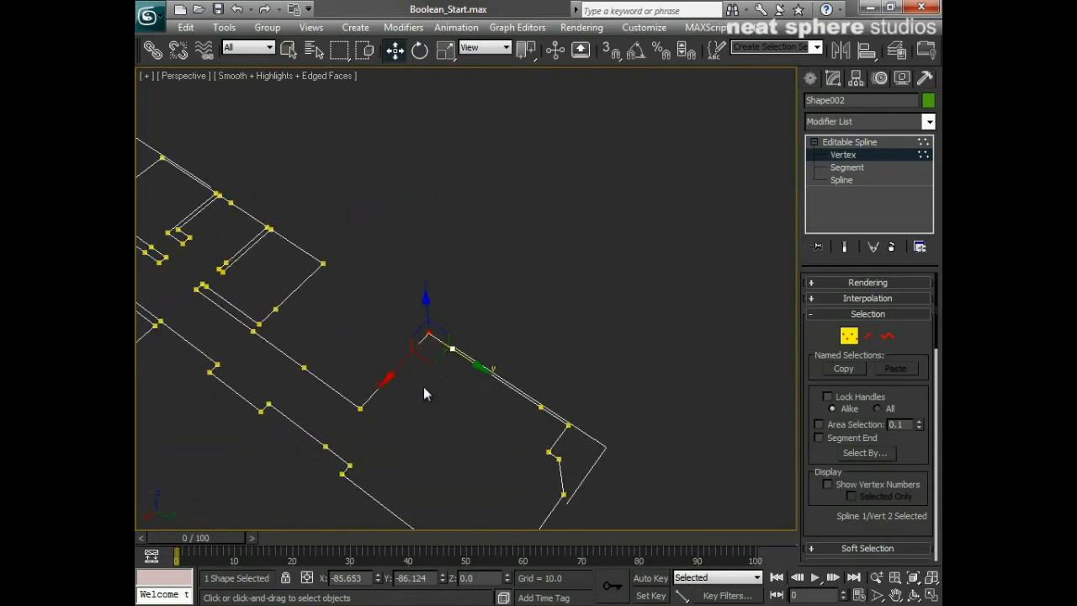
left_click_drag(425, 348, 410, 260)
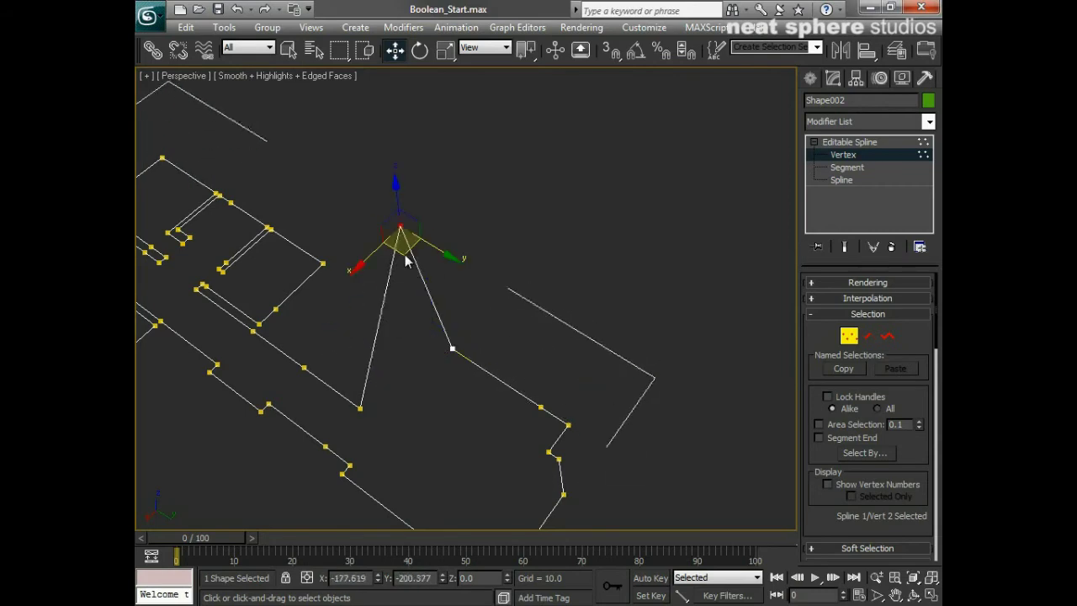
left_click(539, 313)
left_click(451, 348)
left_click_drag(461, 369, 579, 232)
left_click(630, 332)
mouse_move(603, 318)
middle_mouse_down("ctrl+alt")
mouse_move(603, 365)
mouse_move(602, 332)
middle_mouse_up("ctrl+alt")
left_click_drag(603, 331, 598, 312)
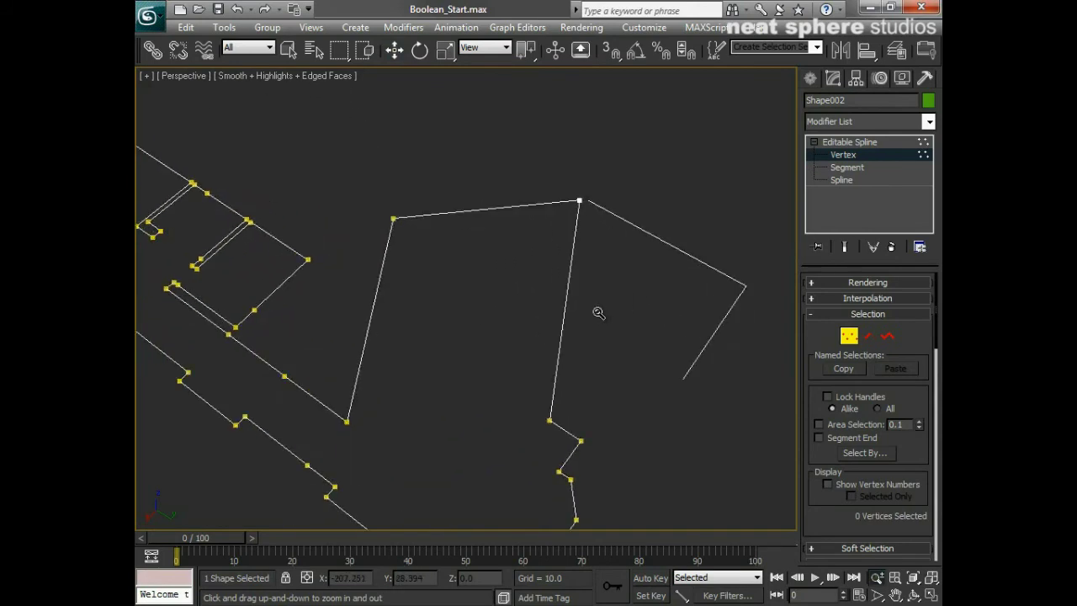
Undo both vertex moves on the floor plan and clear the vertex selection.
key("ctrl+z")
key("ctrl+z")
key("ctrl+z")
key("ctrl+z")
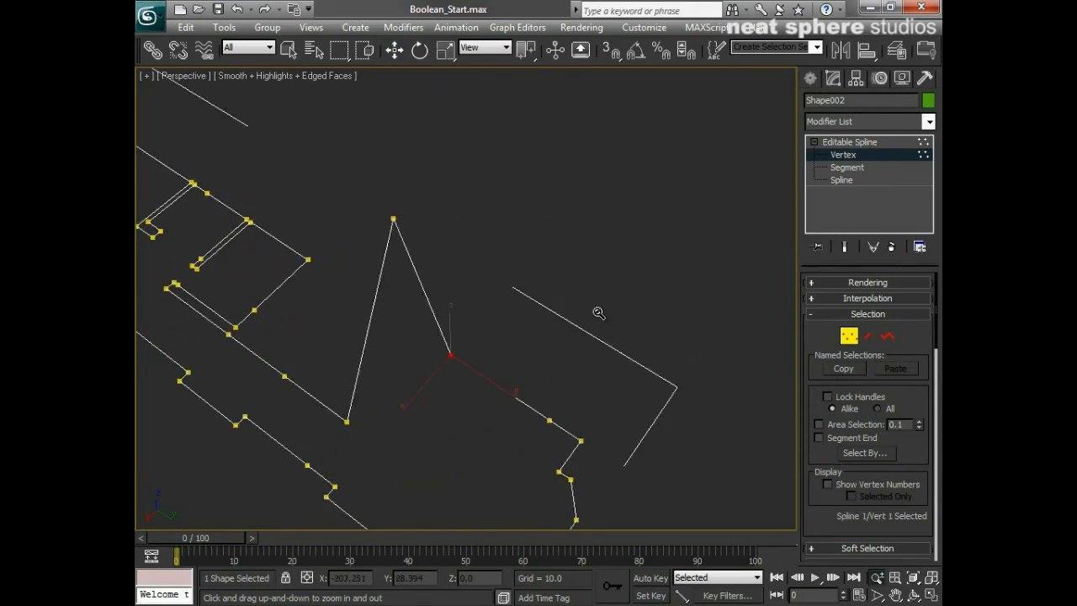
key("ctrl+z")
right_click(592, 311)
left_click(591, 312)
Switch the spline to segment level and select single wall segments of the bay room and corridor one after another.
middle_click_drag(510, 378, 587, 343)
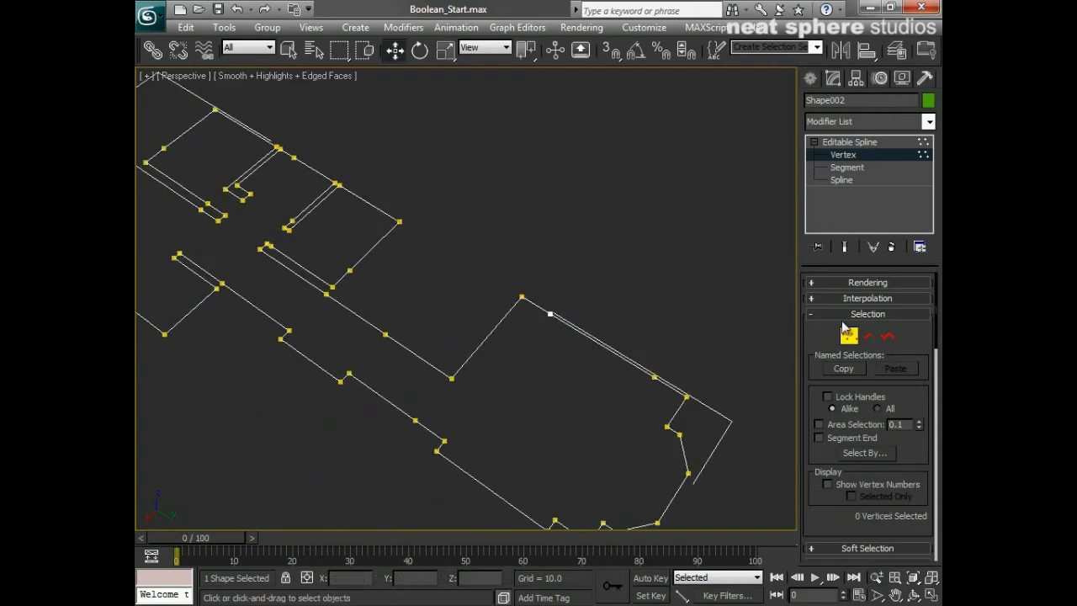
left_click(868, 336)
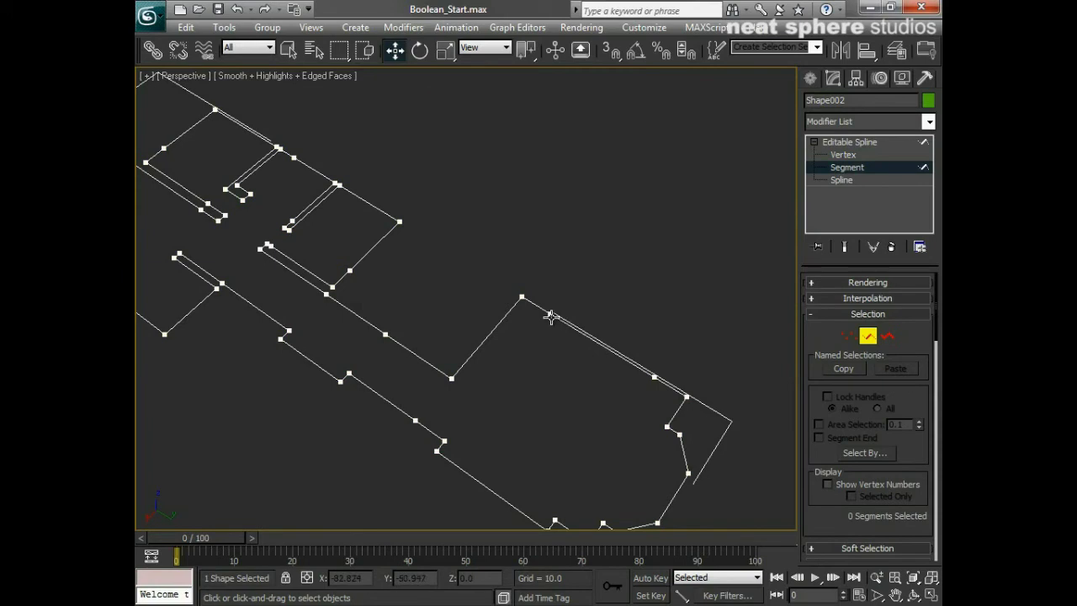
left_click(602, 351)
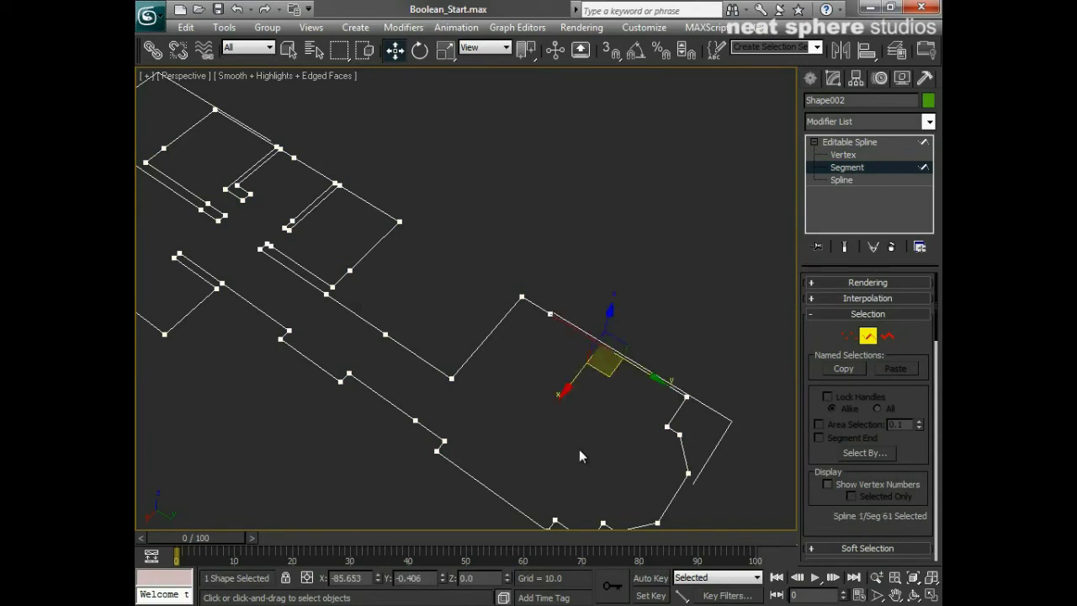
key("q")
left_click(491, 331)
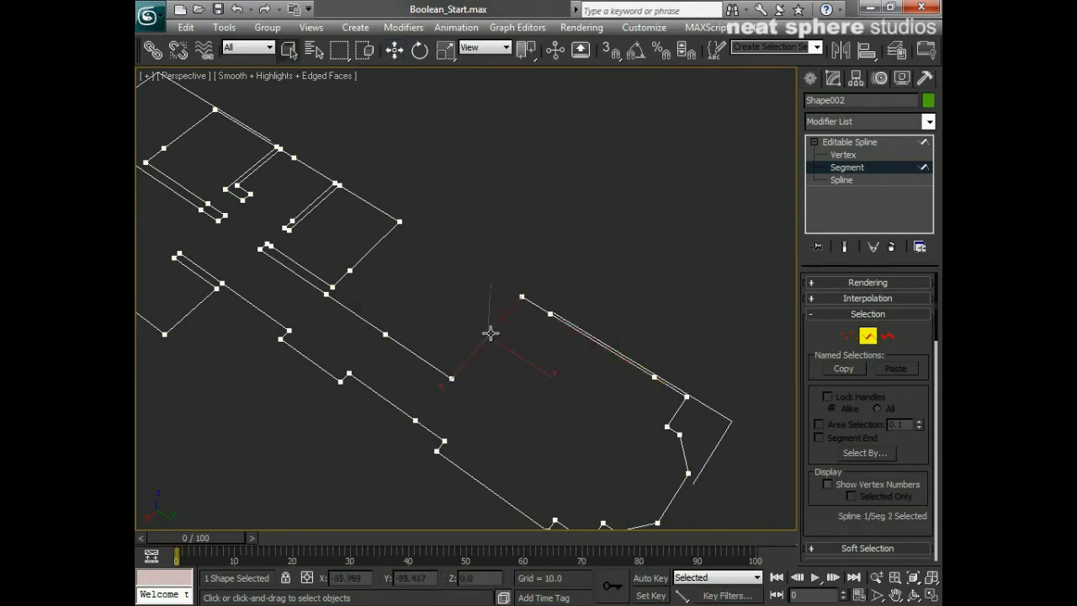
left_click(486, 488)
left_click(386, 397)
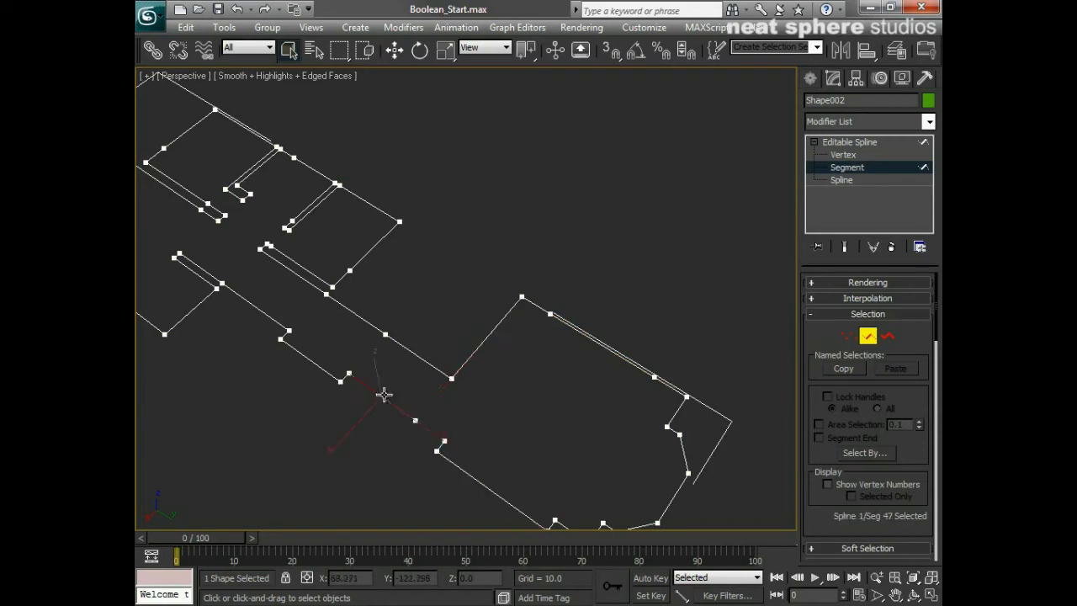
Window-select the segments of the bay room, move them about 30 units along Y toward the corridor, and undo the move.
left_click_drag(426, 281, 317, 410)
middle_click_drag(360, 312, 430, 330, "alt")
left_click(641, 356)
left_click_drag(747, 164, 582, 452)
middle_click_drag(582, 453, 519, 452)
mouse_move(640, 190)
left_mouse_down()
mouse_move(506, 396)
mouse_move(412, 455)
left_mouse_up()
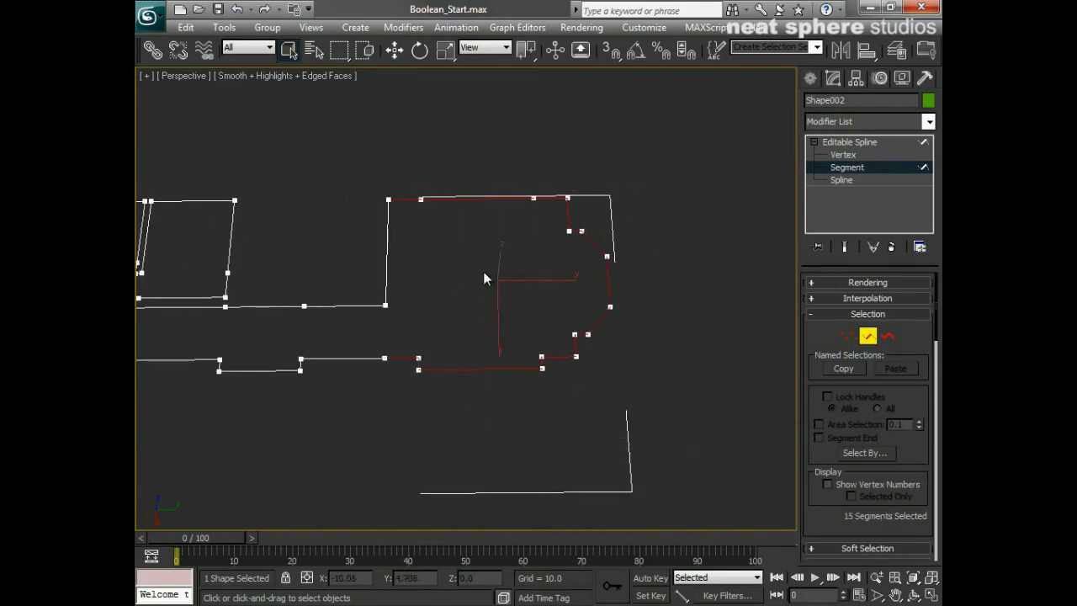
key("w")
left_click_drag(543, 280, 510, 279)
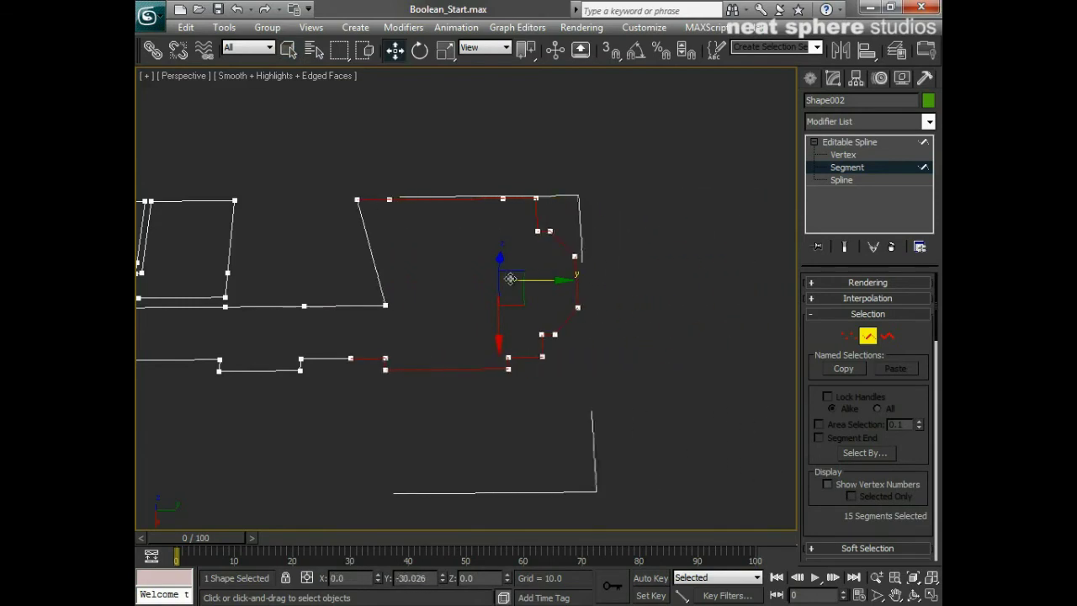
key("ctrl+z")
left_click(637, 390)
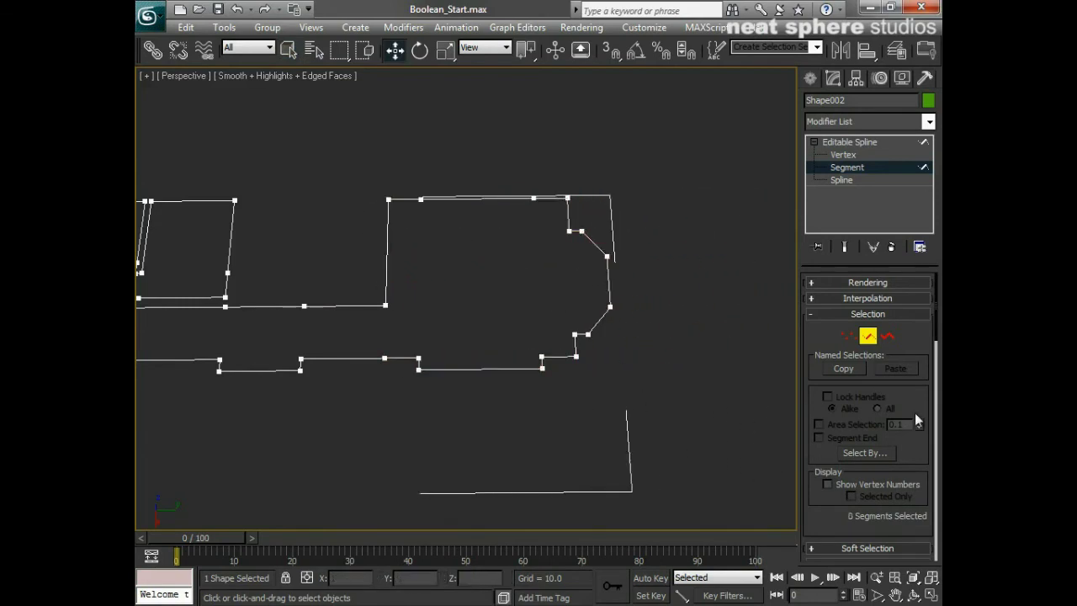
Switch to spline level and select the entire closed floor plan outline.
left_click(888, 335)
middle_click_drag(592, 404, 543, 306, "alt")
scroll(536, 299, "down", 2)
left_click(577, 356)
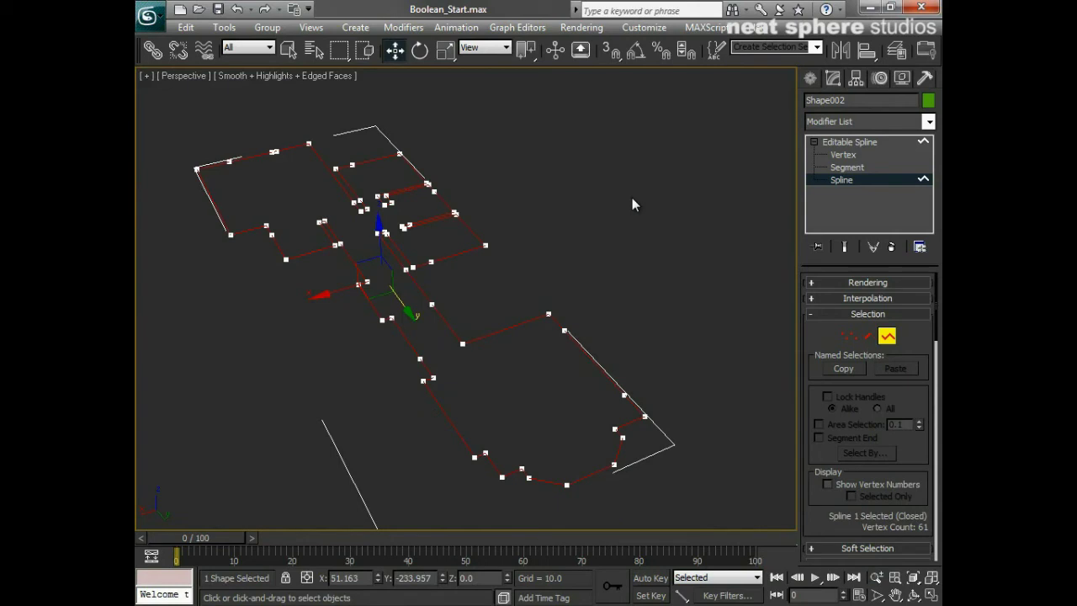
middle_click_drag(706, 306, 581, 344, "alt")
scroll(510, 272, "up", 1)
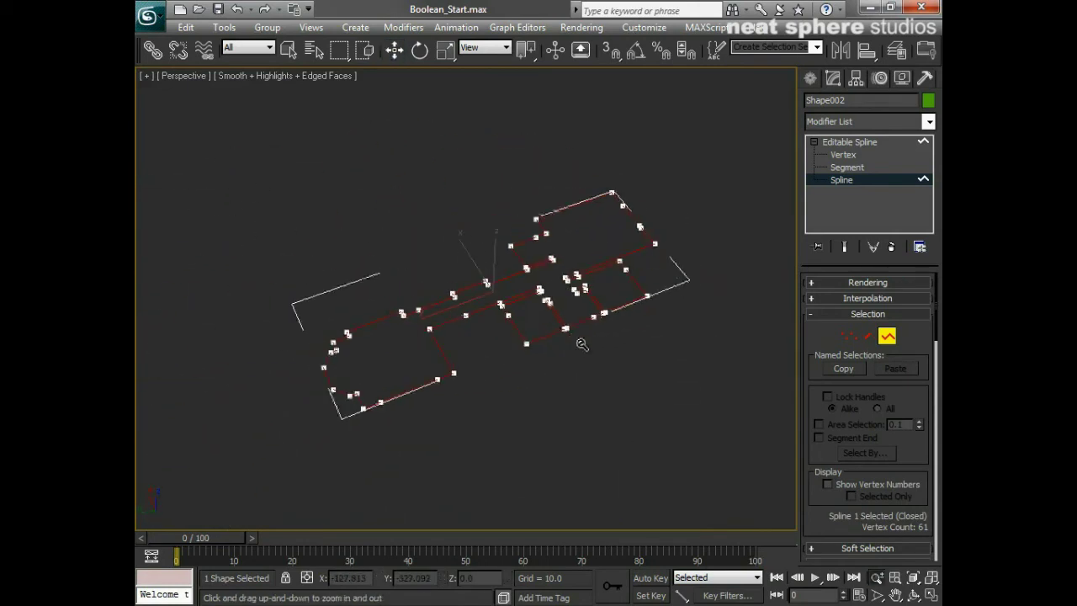
Return to vertex level and delete the two intermediate vertices along the bay room's long straight outer wall.
left_click(849, 336)
left_click(867, 337)
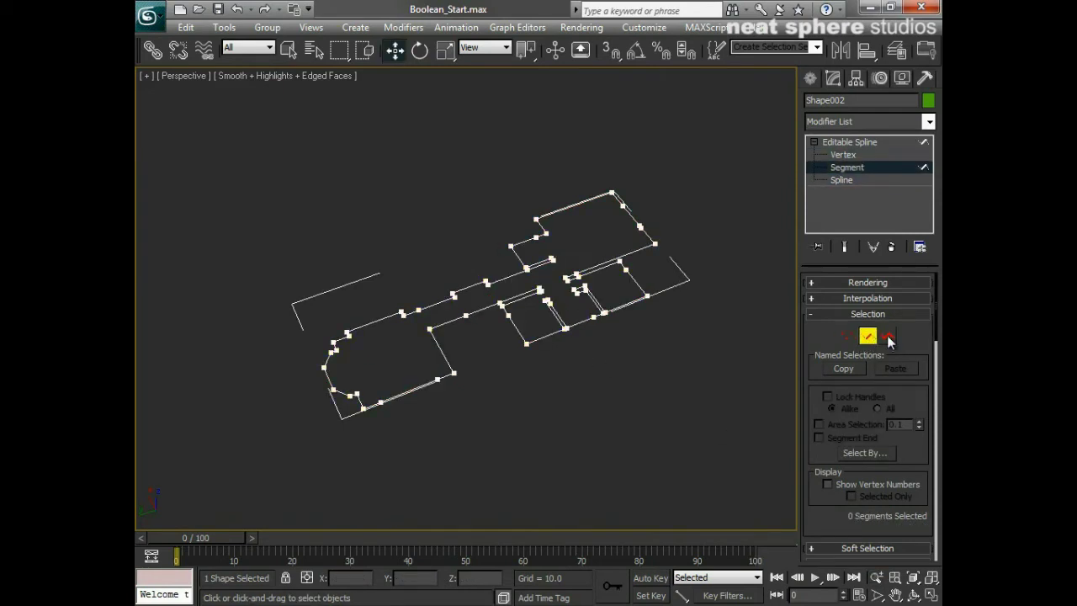
left_click(887, 337)
left_click(849, 336)
key("alt+z")
left_click_drag(552, 462, 433, 412)
middle_click_drag(433, 412, 528, 397)
right_click(528, 397)
left_click_drag(503, 351, 280, 447)
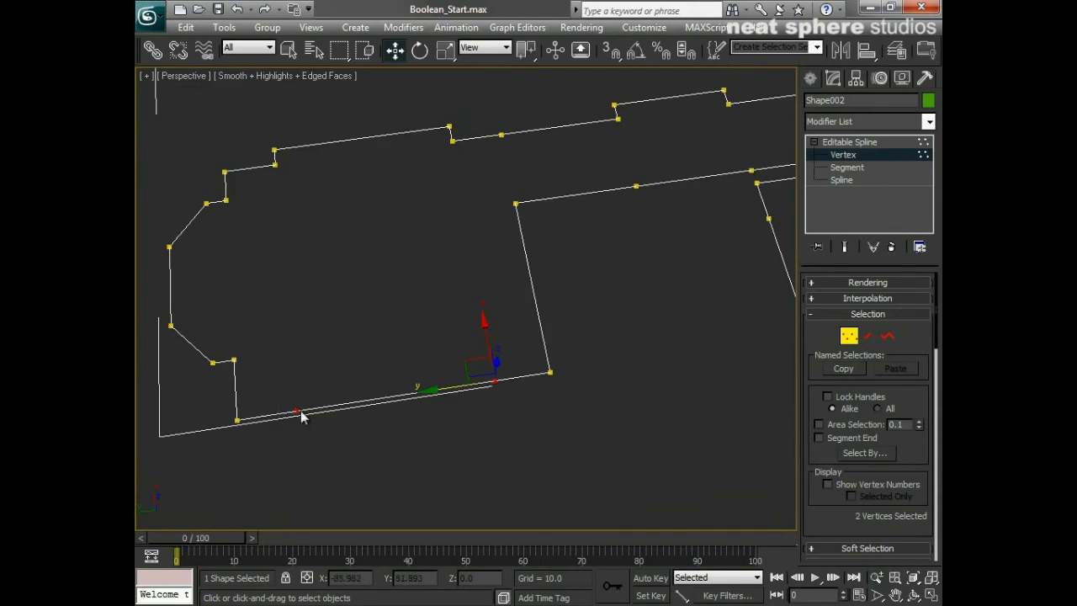
left_click(365, 411)
Select both end vertices of the bay room's long straight wall and switch the move gizmo between them.
left_click_drag(581, 306, 527, 409)
middle_click_drag(488, 437, 572, 408, "alt")
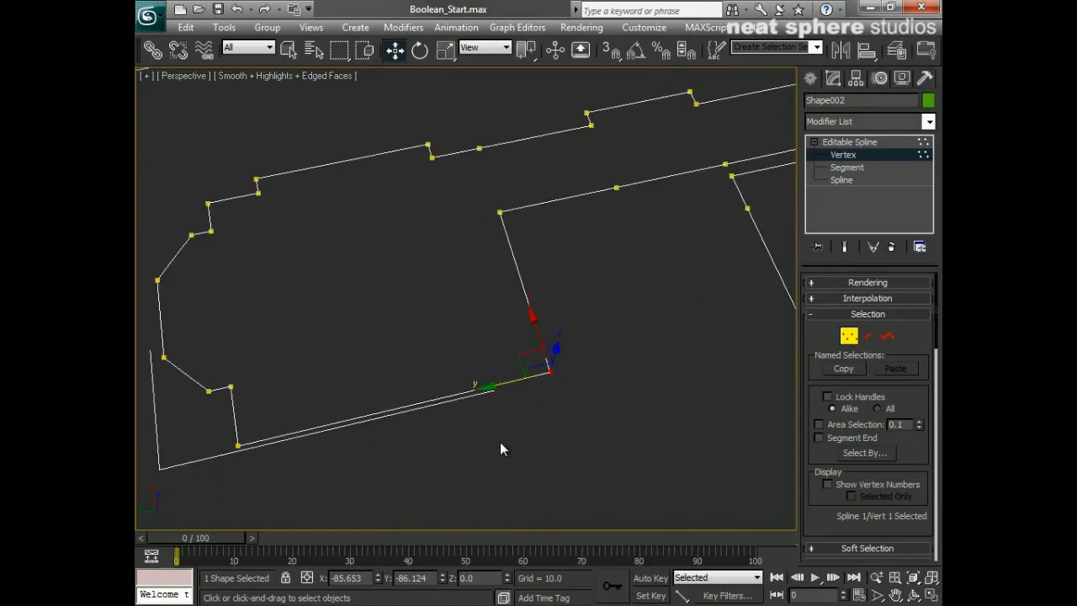
left_click_drag(270, 427, 213, 461, "ctrl")
middle_click_drag(394, 443, 420, 433, "alt")
left_click(241, 399)
left_click(556, 417)
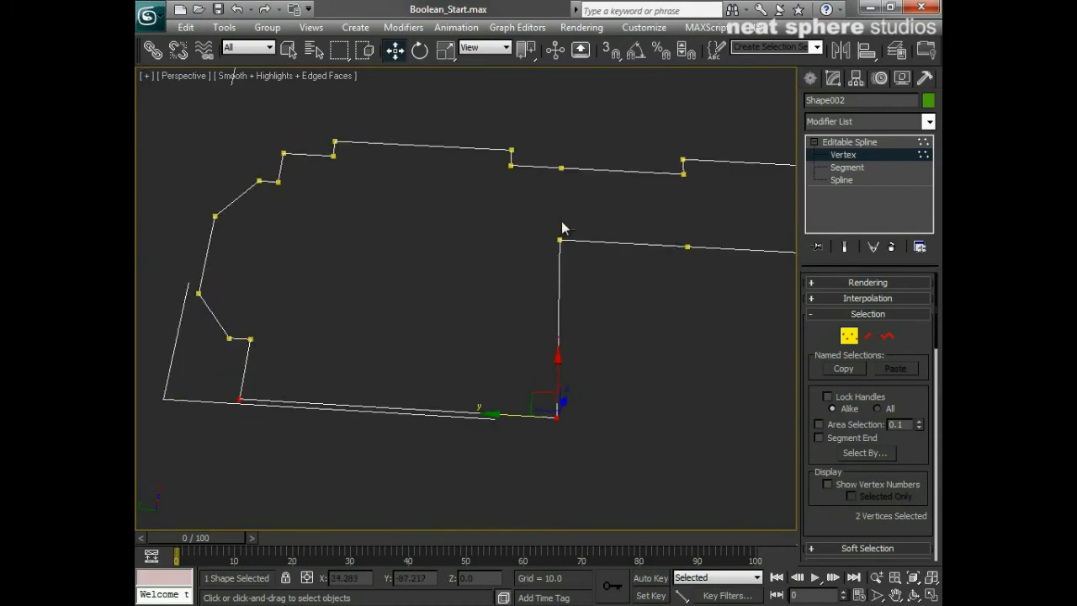
left_click(241, 399)
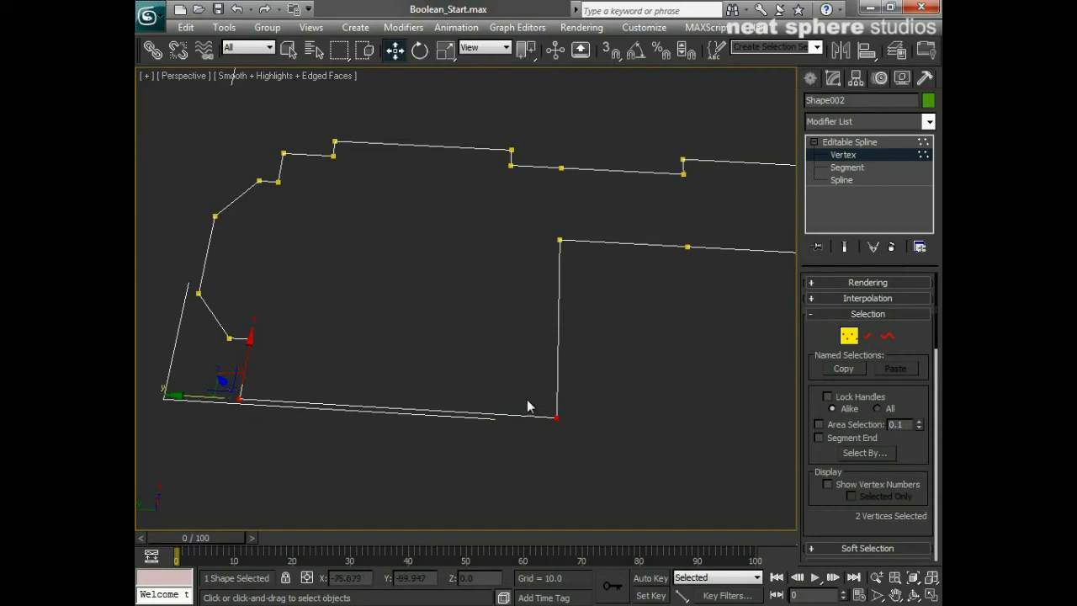
left_click(556, 415)
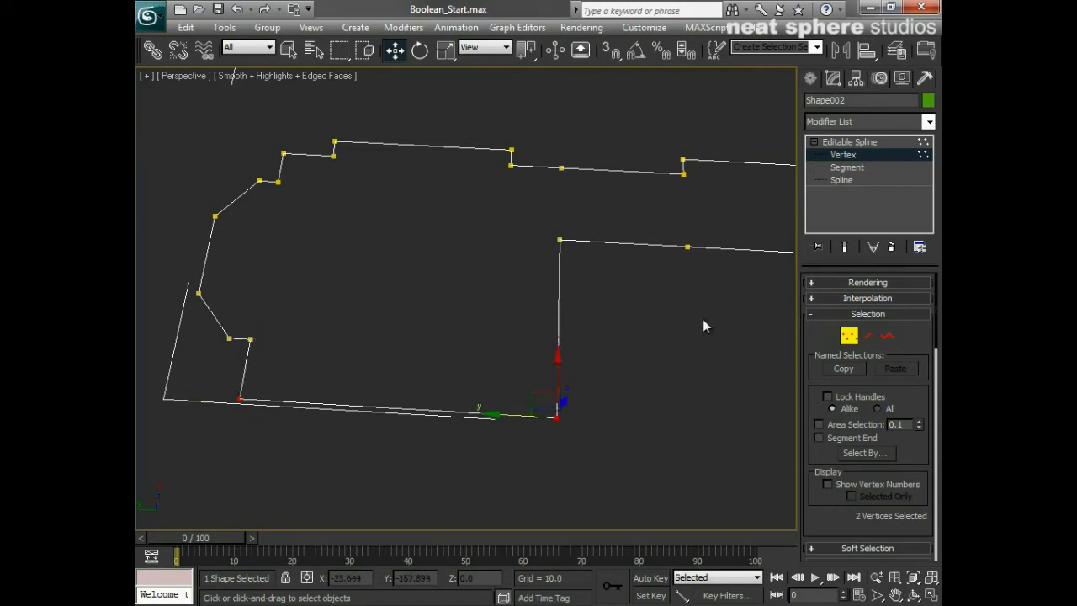
Fillet both end corners of the bay room's long straight wall together, and round the inner corner at the corridor with a larger fillet.
left_click(610, 397)
left_click_drag(578, 393, 216, 482)
left_click(240, 400)
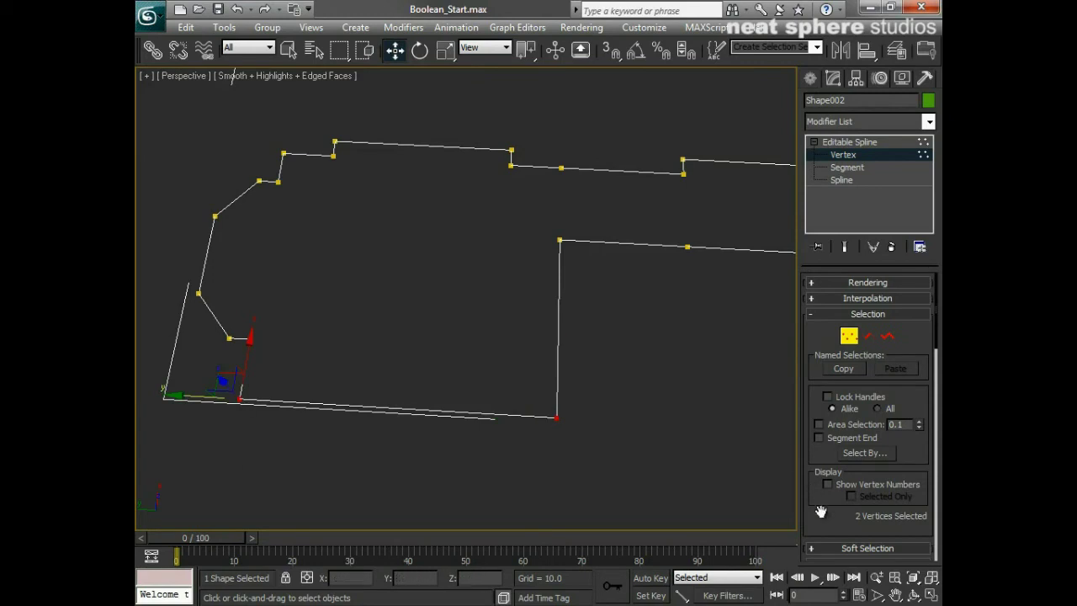
scroll(820, 511, "down", 5)
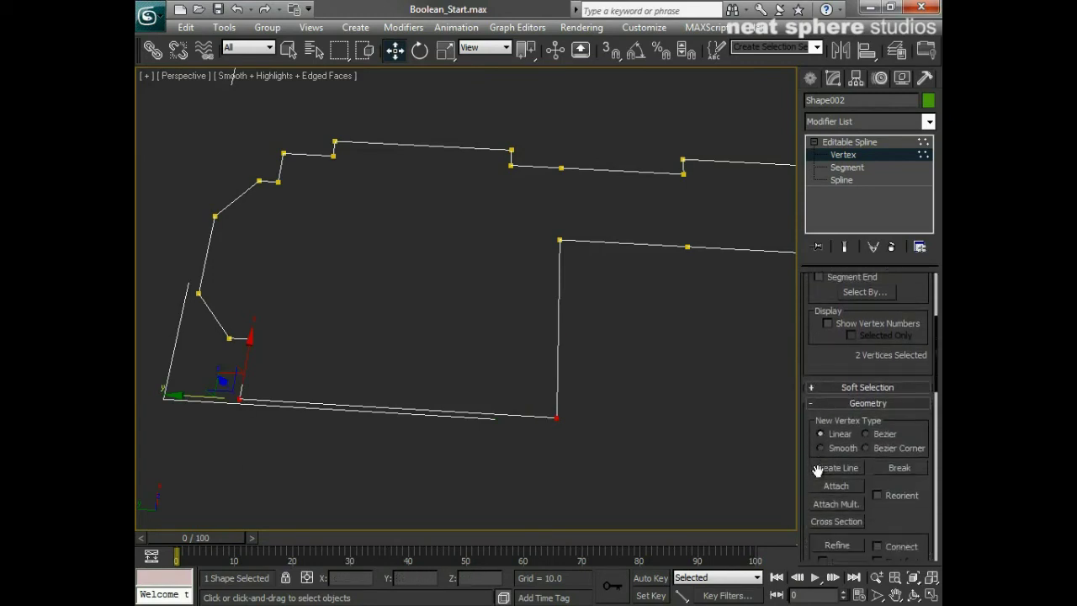
scroll(816, 450, "down", 6)
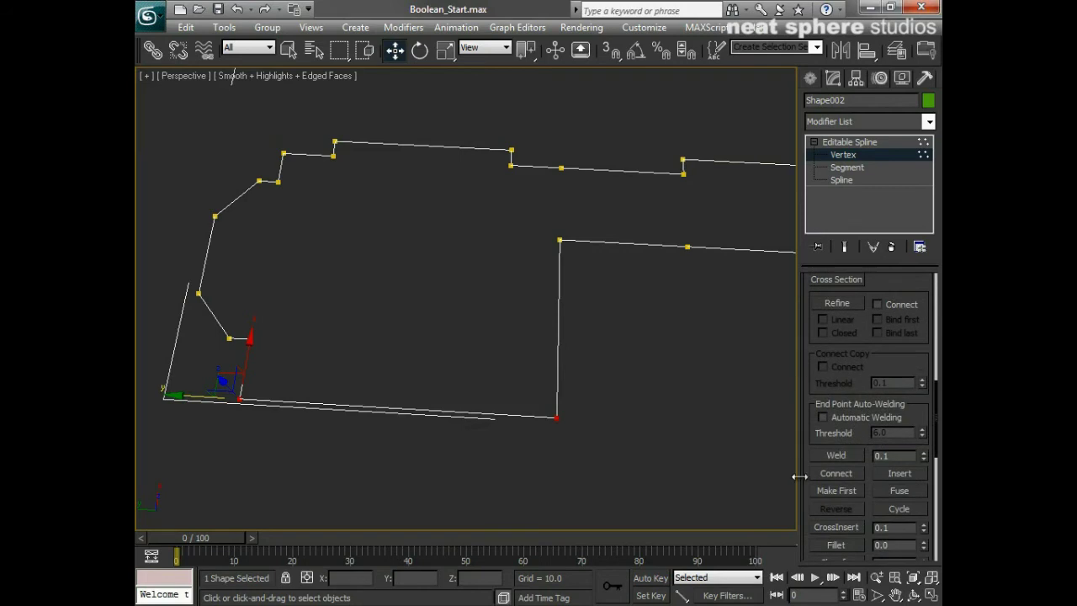
left_click_drag(807, 496, 806, 387)
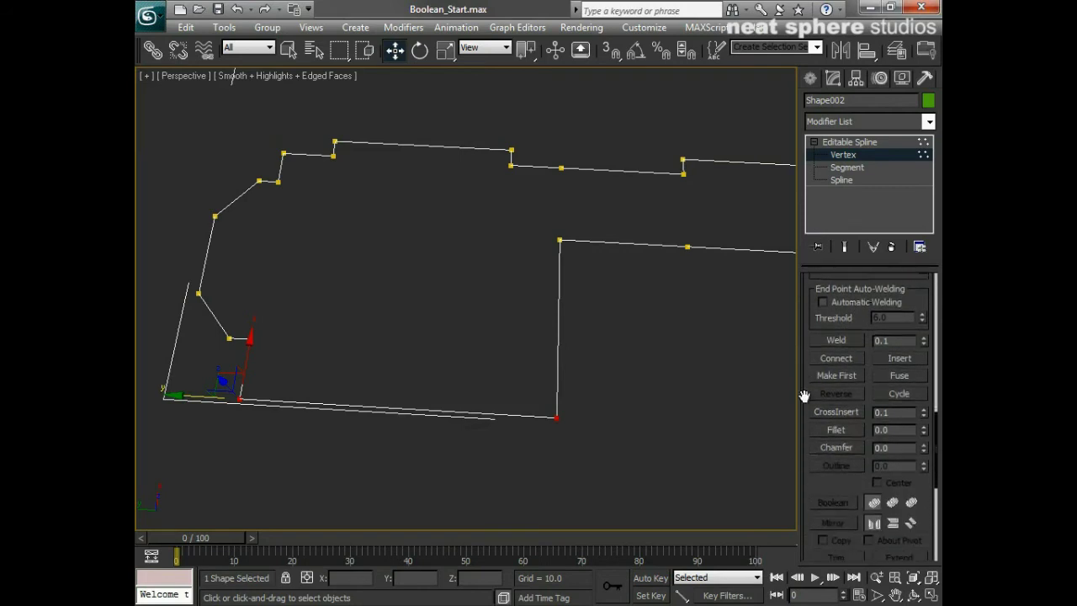
left_click(836, 429)
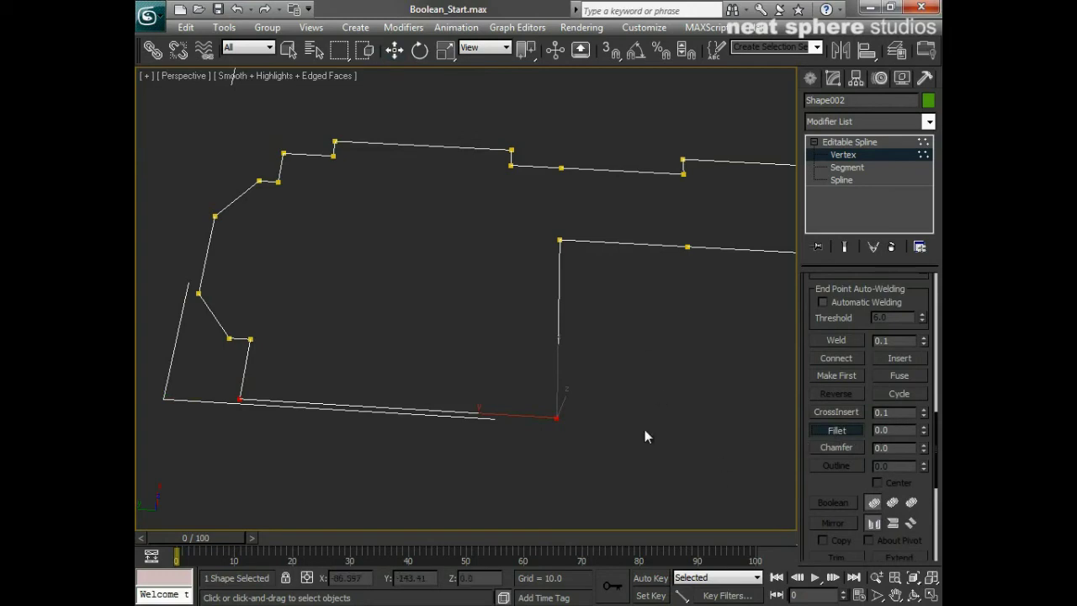
left_click_drag(557, 416, 571, 390)
middle_click_drag(656, 416, 603, 446, "alt")
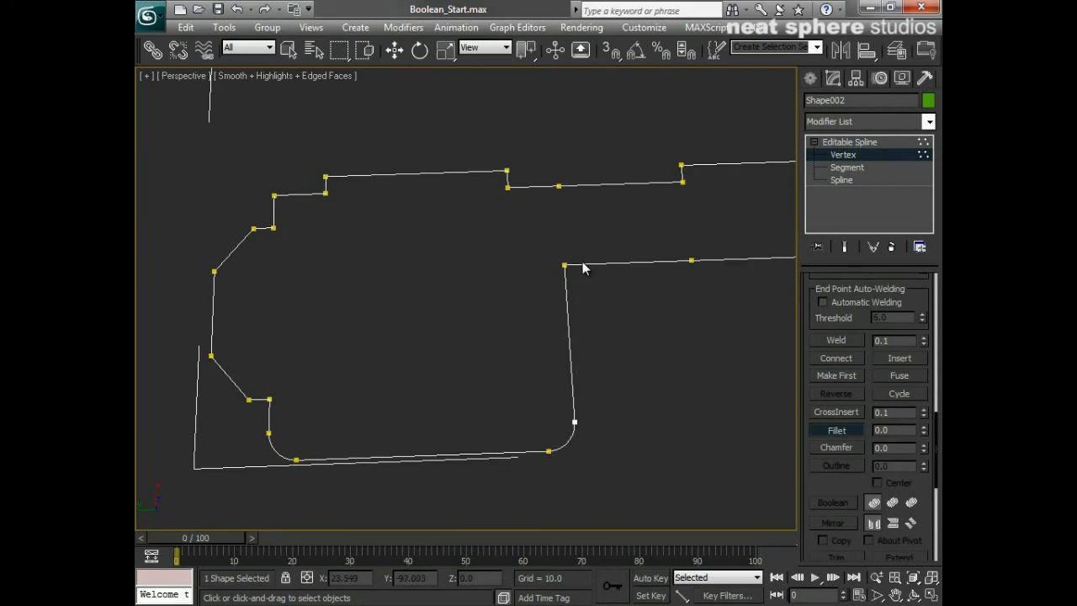
left_click_drag(567, 260, 599, 169)
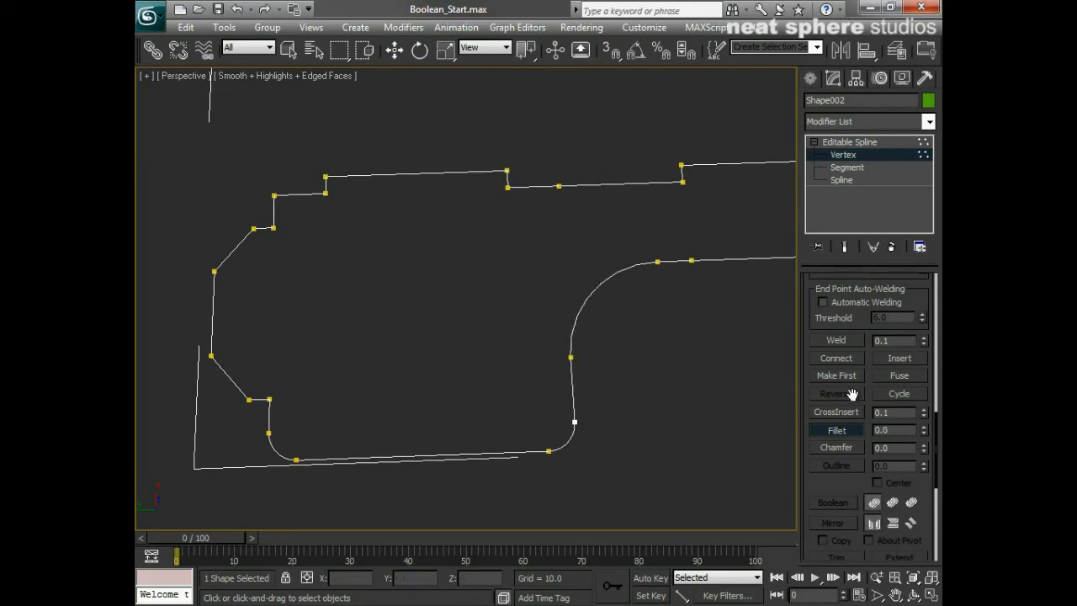
Undo the large fillet on the bay room's inner corner at the corridor and round it with a smaller one.
left_click_drag(880, 436, 880, 437)
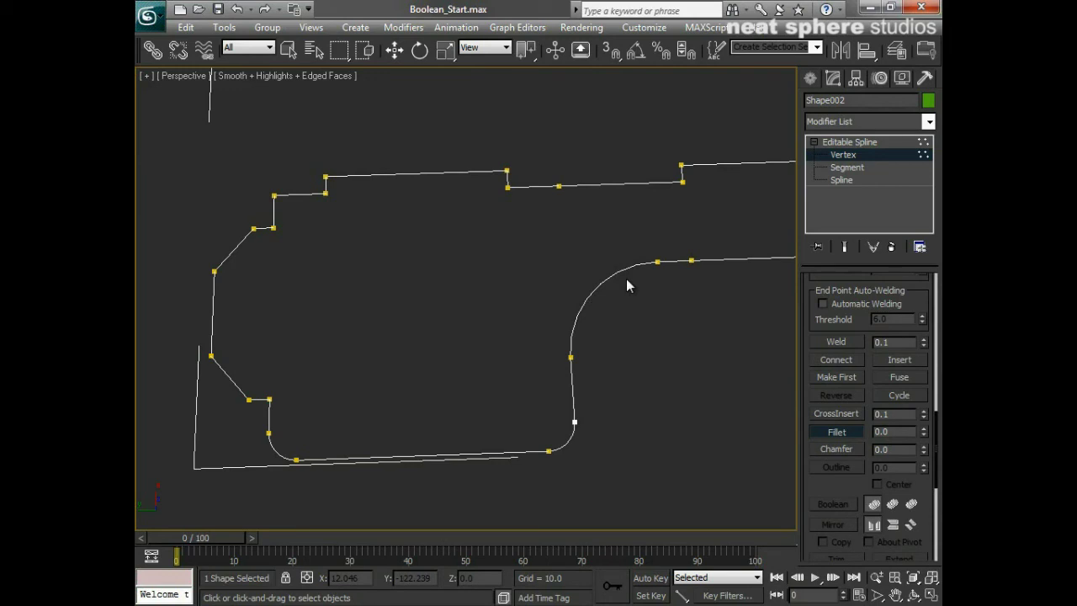
key("ctrl+z")
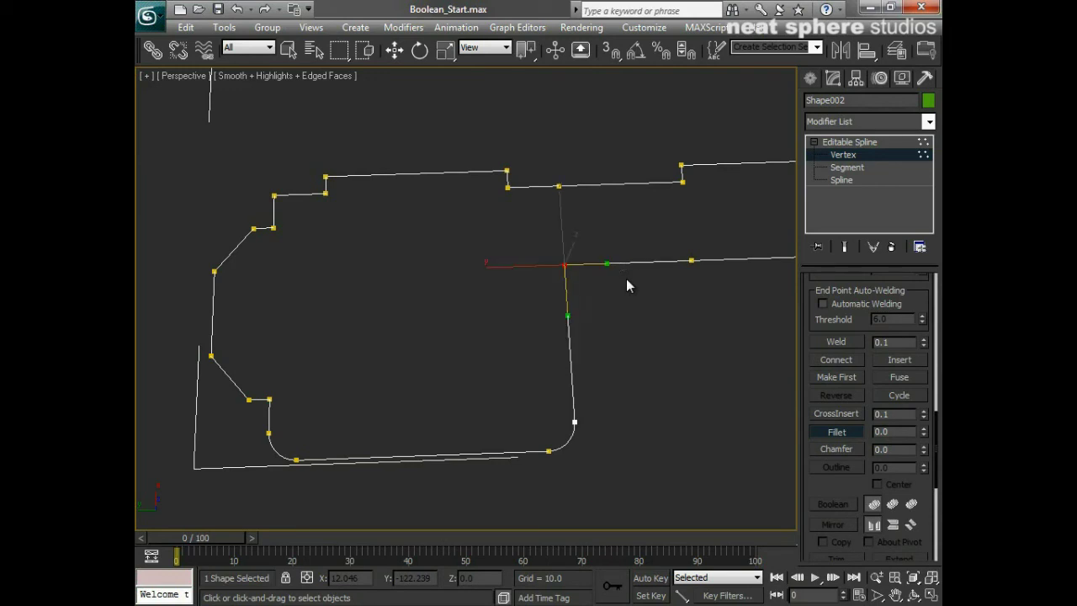
middle_click_drag(475, 337, 543, 288, "alt")
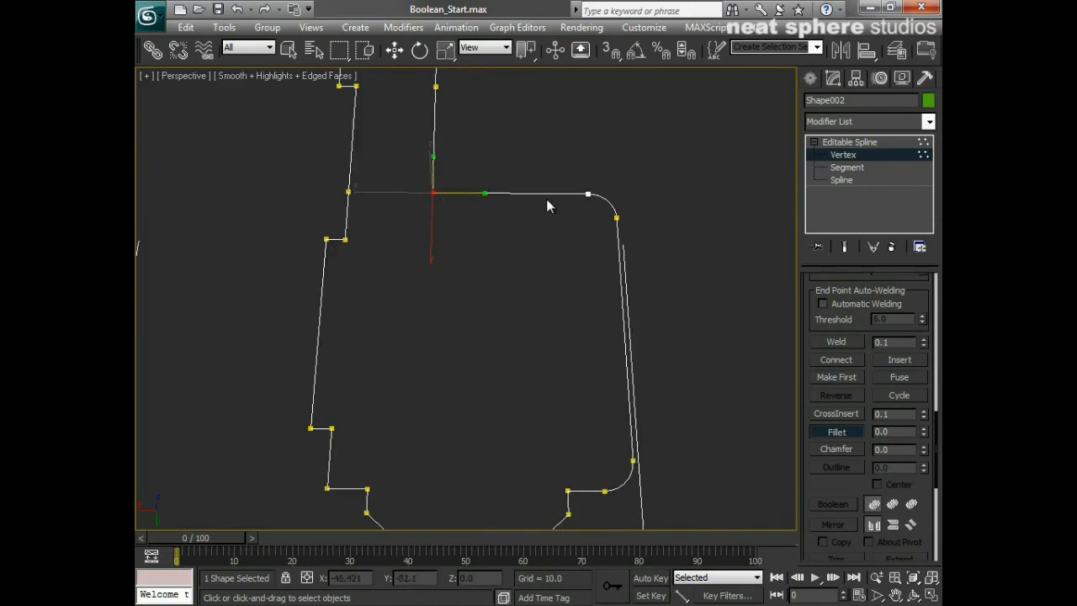
left_click_drag(431, 190, 455, 173)
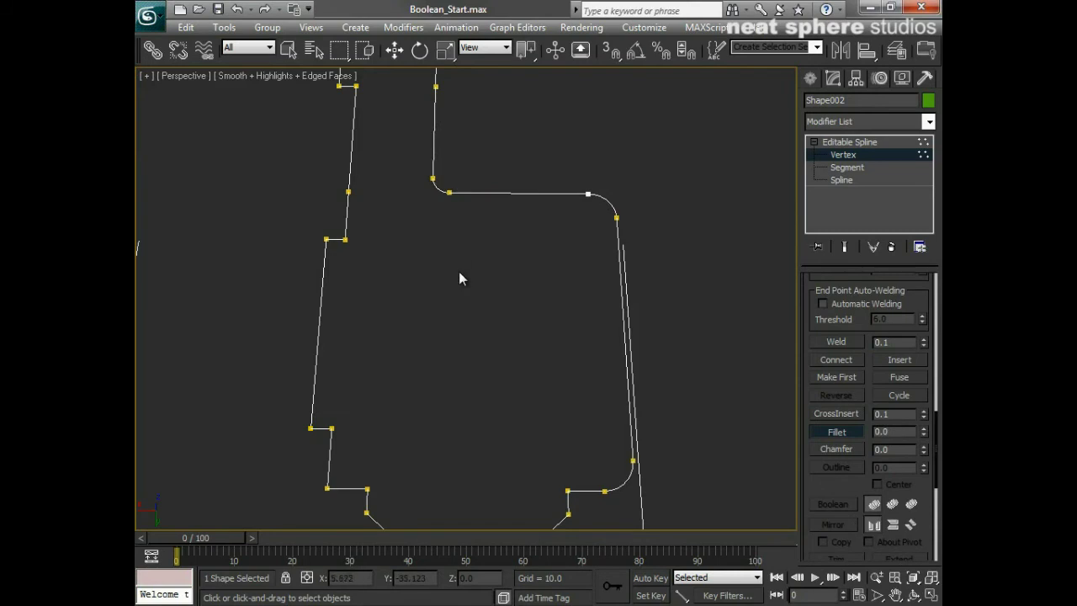
Select the end corners of the wall stubs around the corridor junction, including the L-shaped wall, and fillet them all together.
middle_click_drag(504, 309, 355, 332, "alt")
middle_click_drag(397, 242, 412, 365)
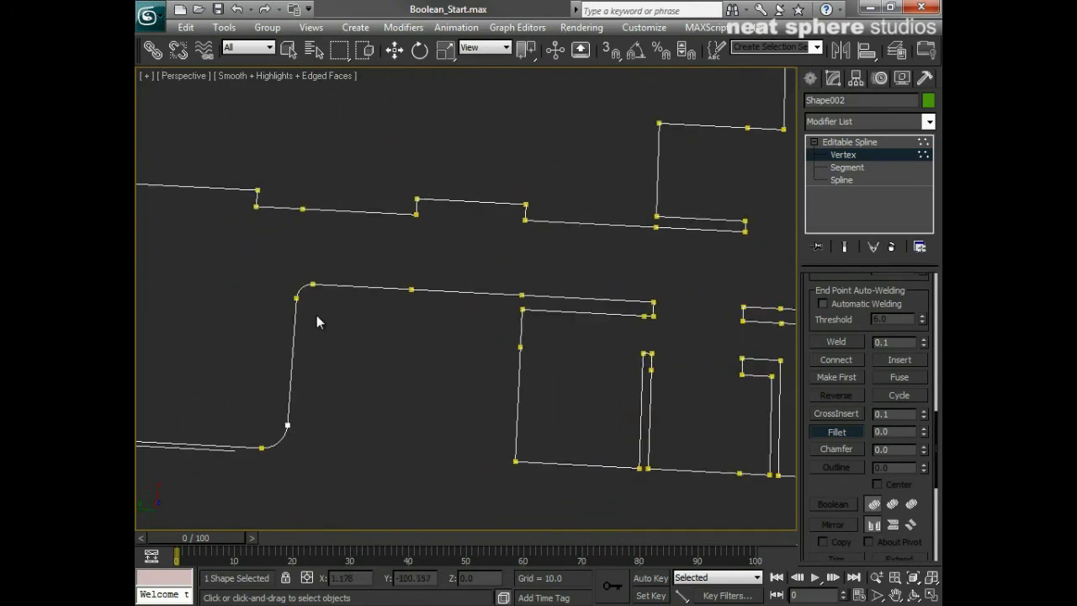
middle_click_drag(646, 349, 419, 354)
scroll(505, 362, "up", 3)
left_click_drag(342, 309, 542, 377)
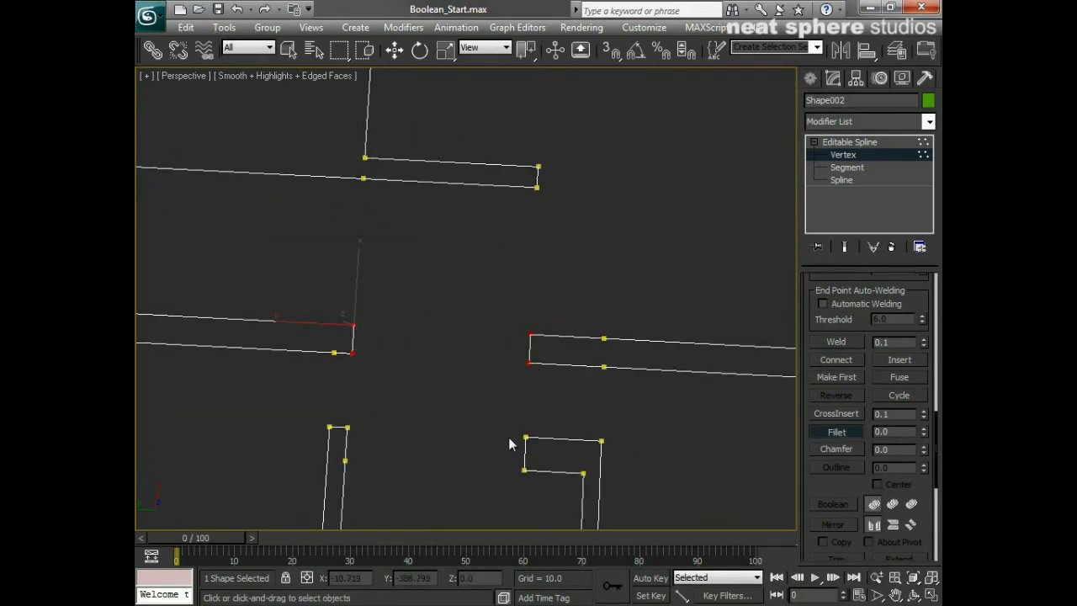
left_click_drag(324, 408, 363, 438)
left_click_drag(507, 412, 541, 475, "ctrl")
left_click_drag(624, 417, 591, 448, "ctrl")
left_click_drag(565, 155, 519, 245, "ctrl")
left_click_drag(603, 441, 606, 431)
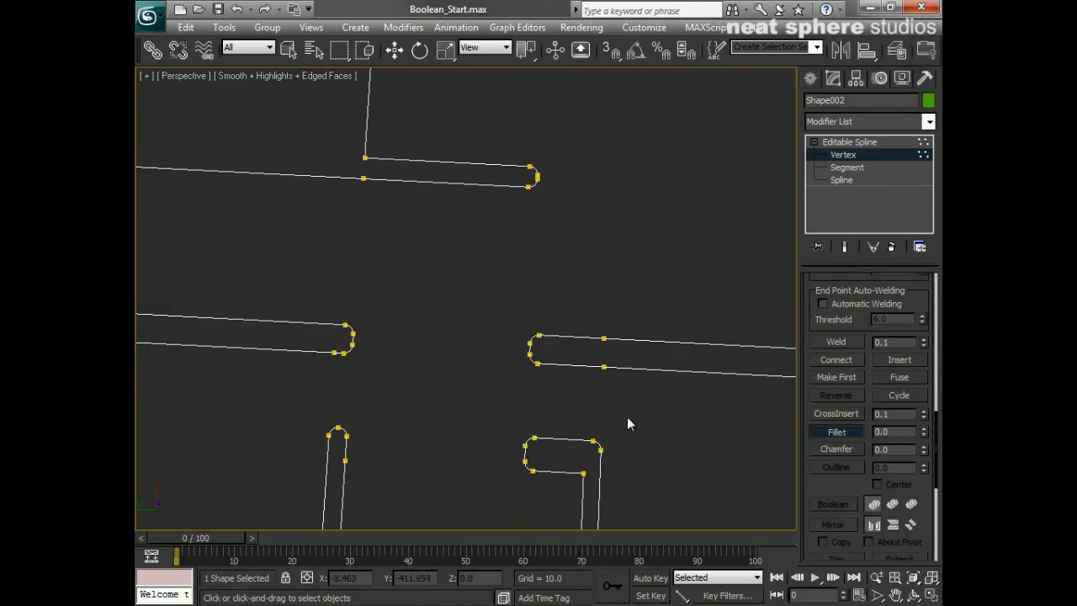
Leave vertex level to examine the outline from the junction to the bay room, and return to vertex level.
scroll(625, 415, "down", 5)
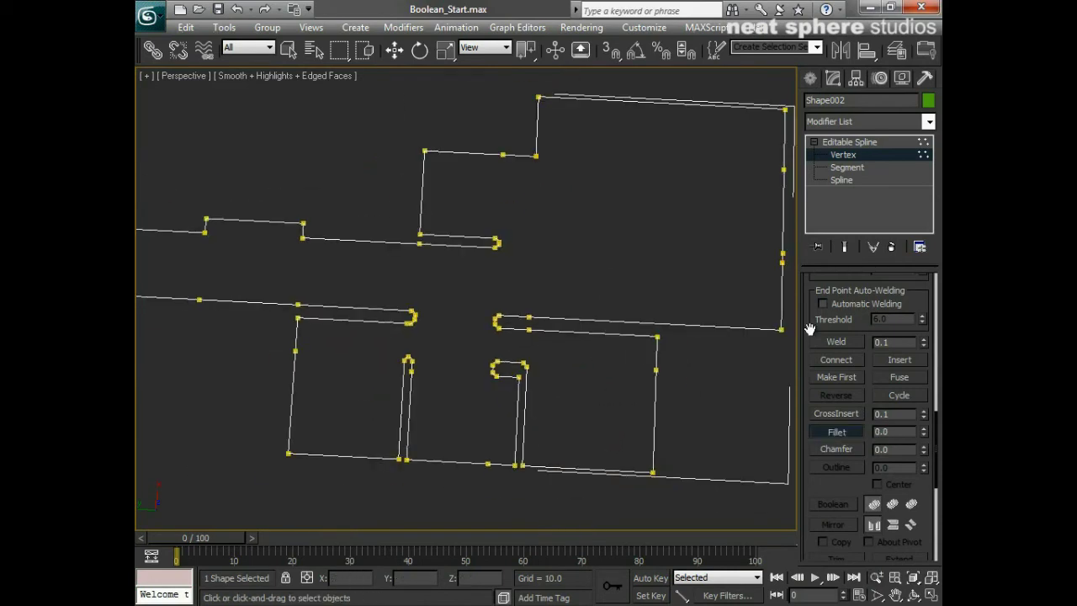
left_click(839, 155)
key("w")
middle_click_drag(625, 315, 570, 268, "alt")
middle_click_drag(267, 398, 512, 499)
middle_click_drag(387, 373, 751, 360, "alt")
left_click(842, 155)
left_click(842, 156)
left_click(842, 155)
Select the four recessed corners of the wall steps around the bay room and fillet them together.
left_click_drag(558, 323, 580, 340)
left_click_drag(435, 302, 376, 330, "ctrl")
left_click_drag(350, 471, 350, 473, "ctrl")
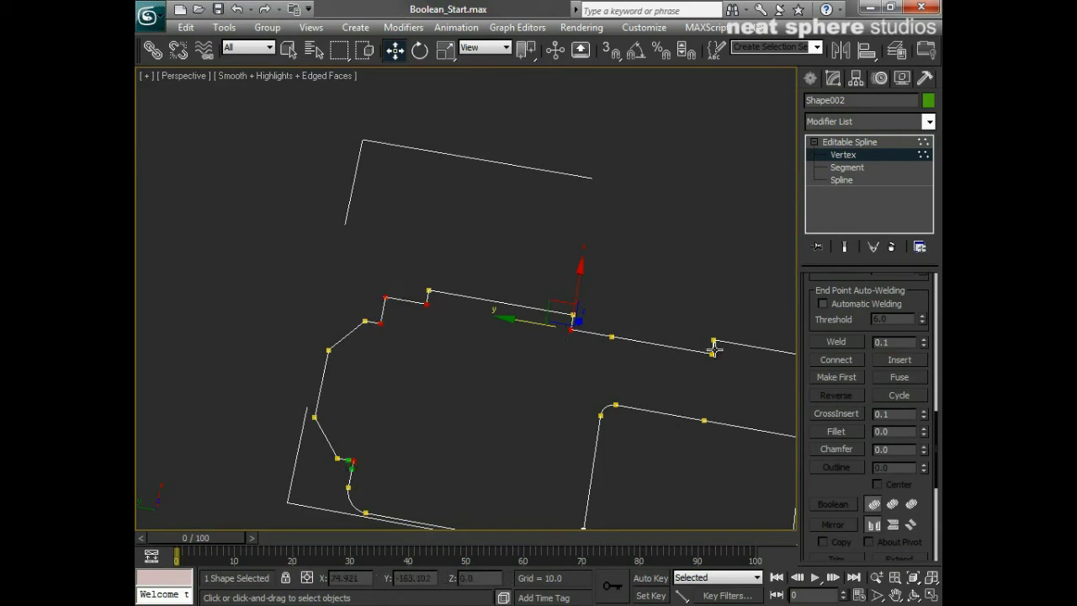
left_click(836, 431)
mouse_move(429, 313)
left_mouse_down()
mouse_move(427, 295)
mouse_move(444, 298)
left_mouse_up()
Fuse and weld the two fillet vertices at the corridor end of the bay room's long outer wall into one vertex.
middle_click_drag(561, 440, 495, 401, "alt")
left_click(853, 159)
middle_click_drag(677, 346, 437, 437)
middle_click_drag(369, 423, 686, 311, "alt")
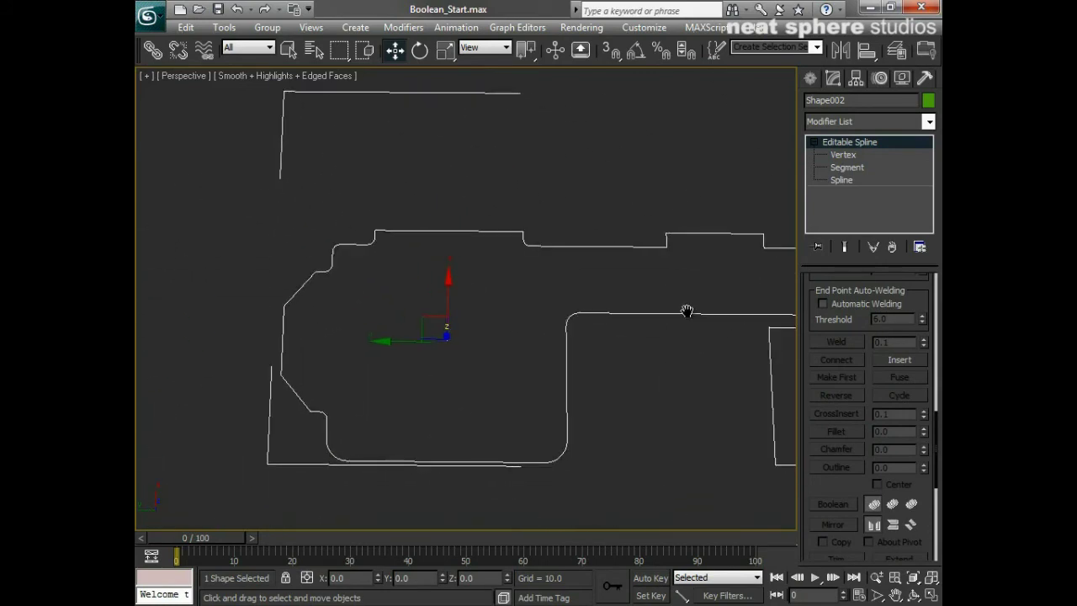
left_click(843, 155)
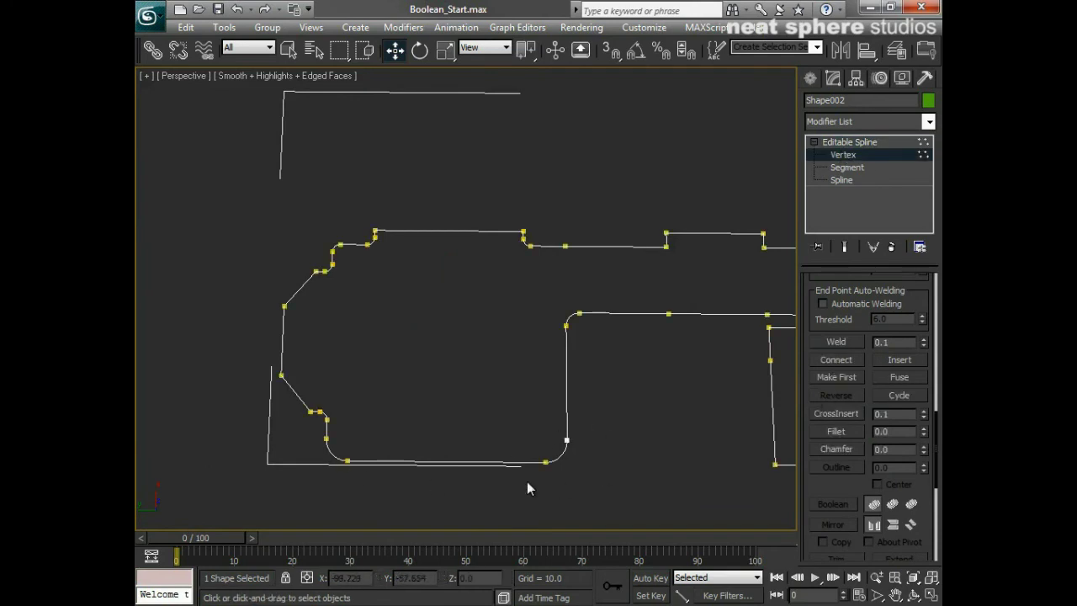
left_click_drag(597, 410, 515, 512)
left_click(894, 377)
left_click(824, 343)
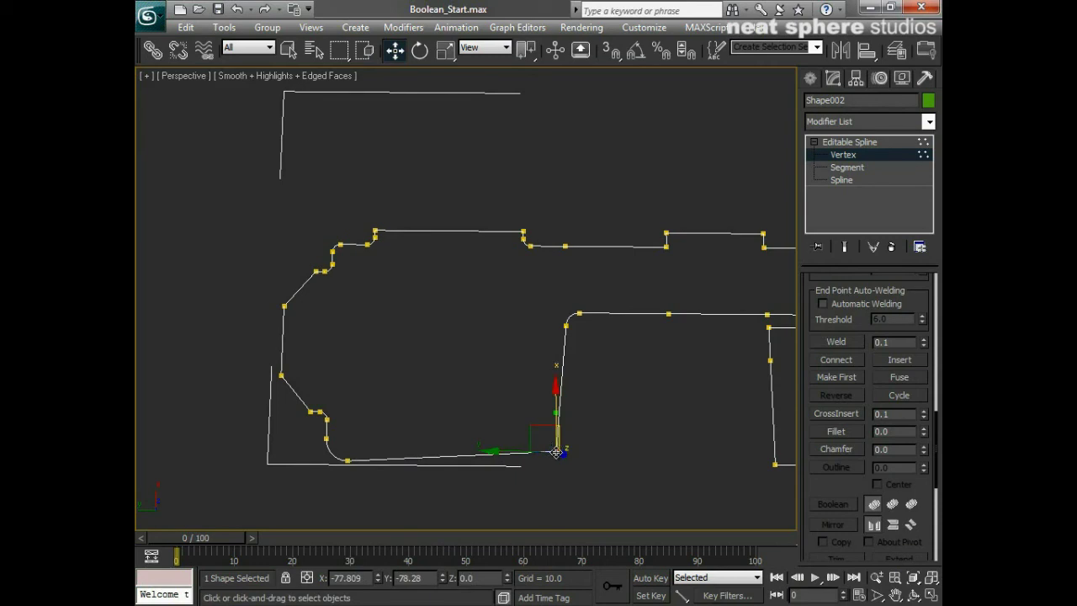
In the top view, move the welded vertex to about X -85.8, Y -86.3 to square the corner, and return to perspective.
key("t")
key("g")
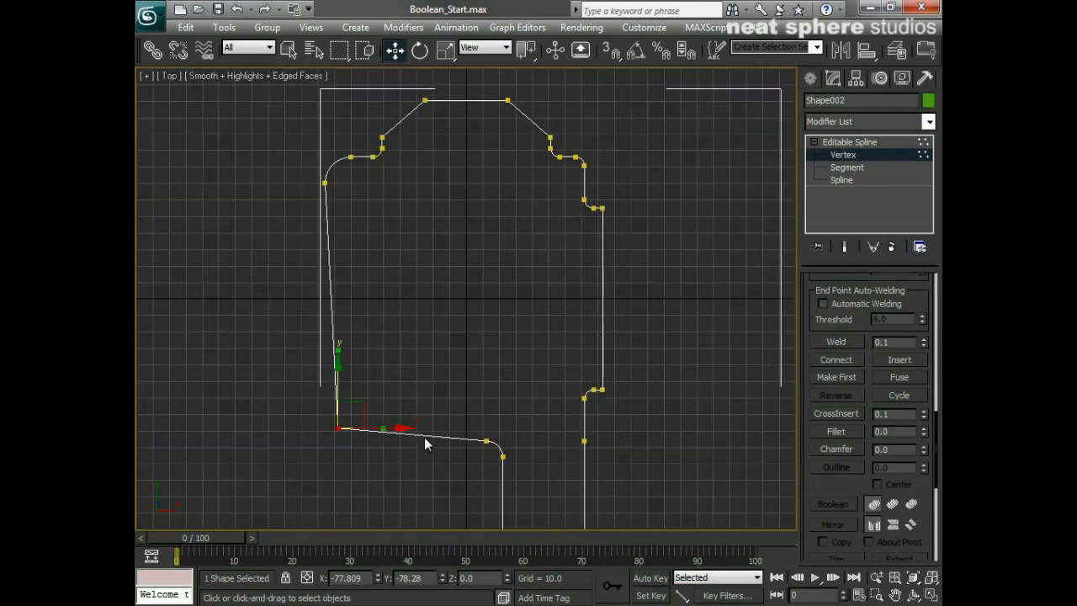
left_click_drag(407, 428, 393, 429)
left_click_drag(326, 380, 326, 393)
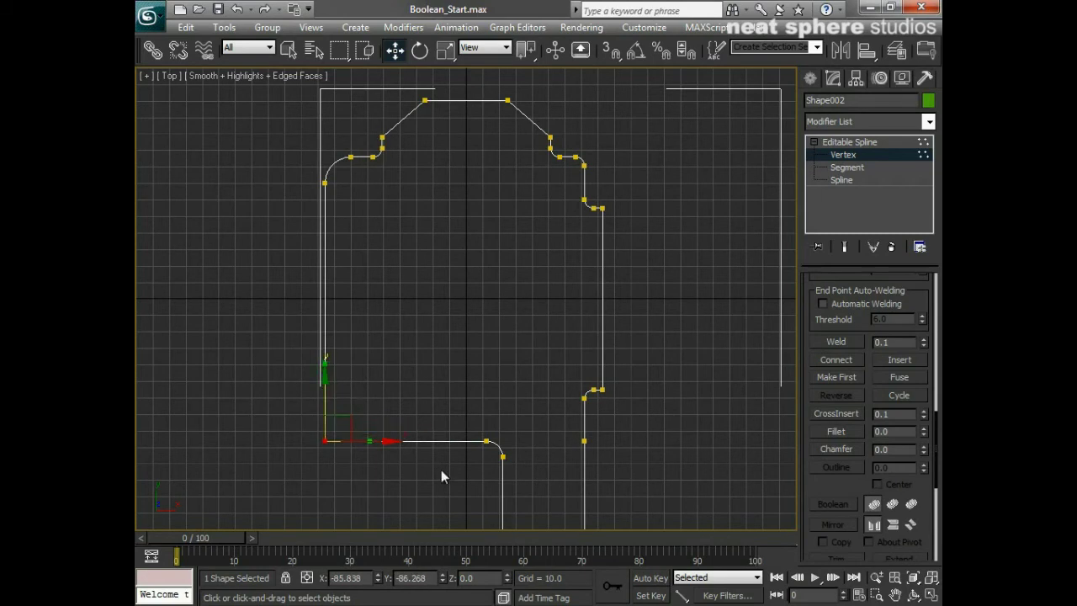
key("p")
middle_click_drag(426, 471, 559, 383, "alt")
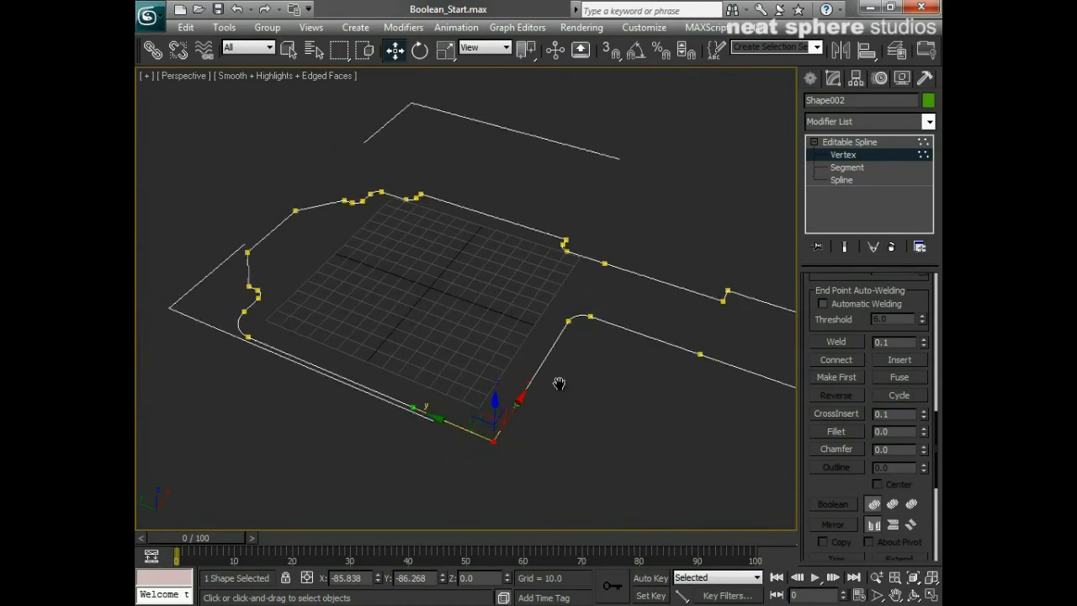
Change the squared corner vertex of the bay room's long outer wall to the Corner type.
key("q")
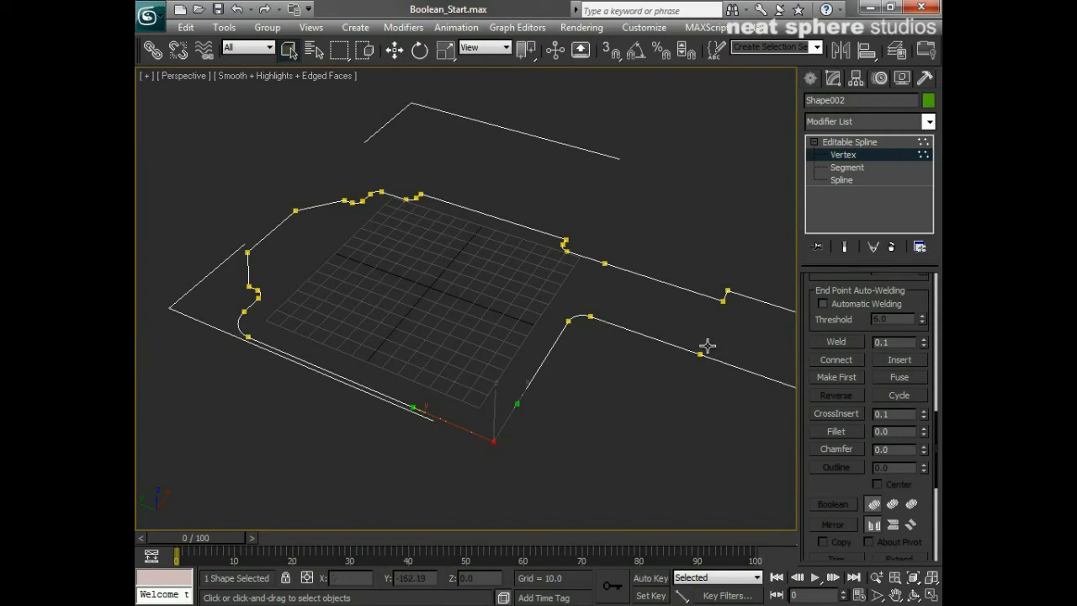
left_click(723, 305)
mouse_move(663, 396)
middle_mouse_down()
mouse_move(505, 412)
mouse_move(648, 399)
middle_mouse_up()
scroll(647, 397, "up", 1)
left_click(418, 520)
middle_click_drag(420, 524, 469, 434)
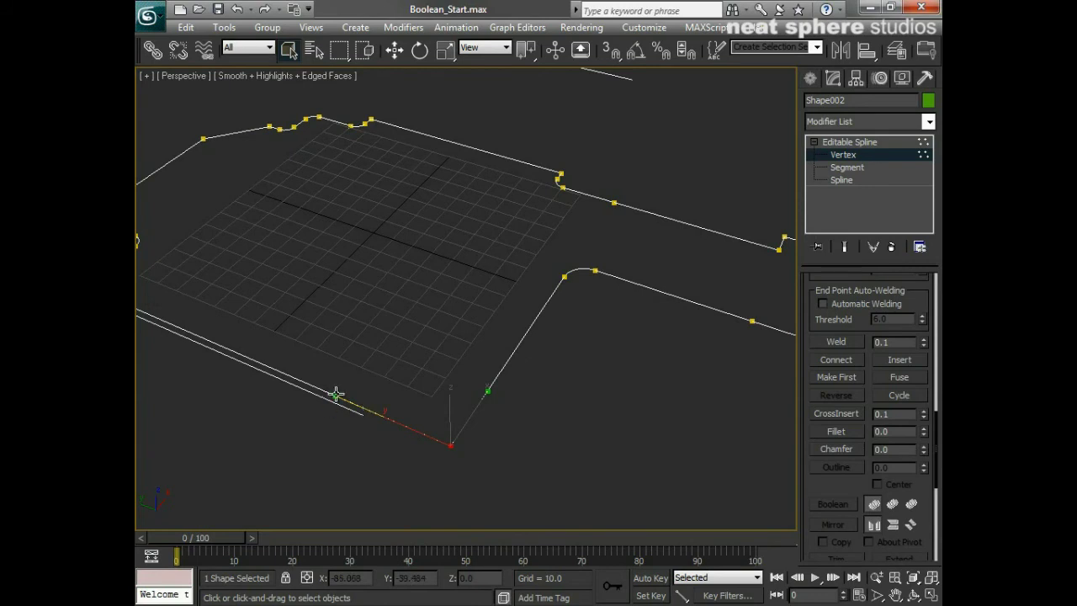
right_click(451, 444)
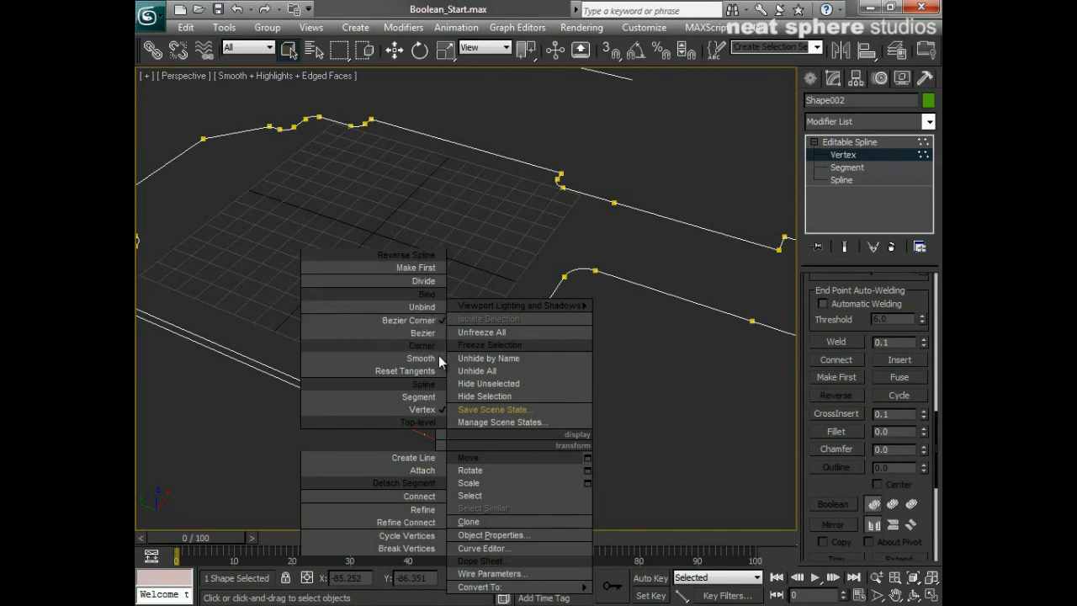
left_click(436, 343)
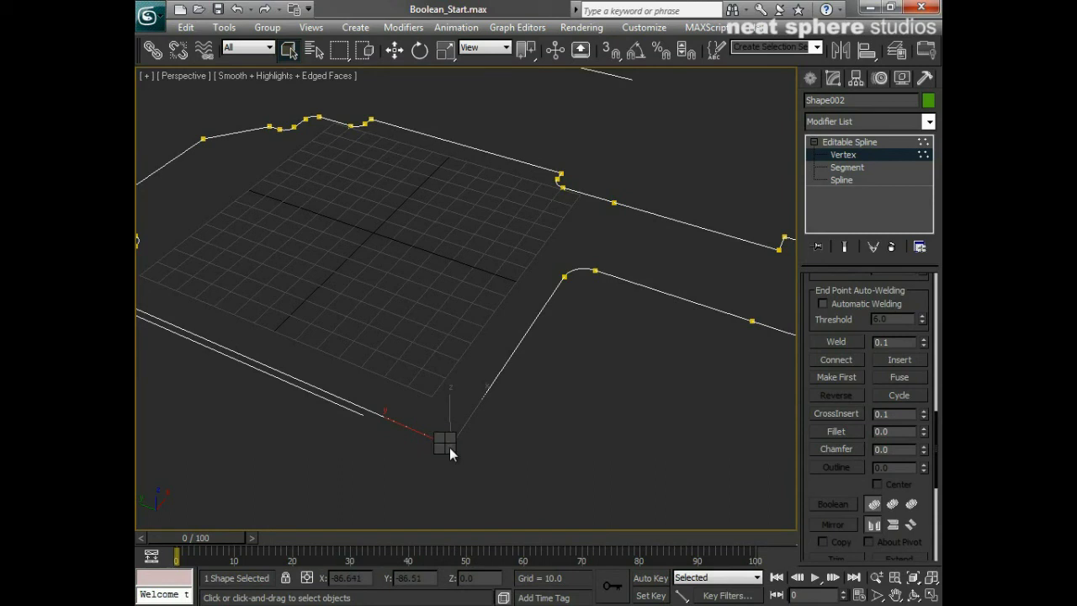
Convert the corner vertex to Bezier and swing its linked handles to curve both adjoining walls.
right_click(444, 449)
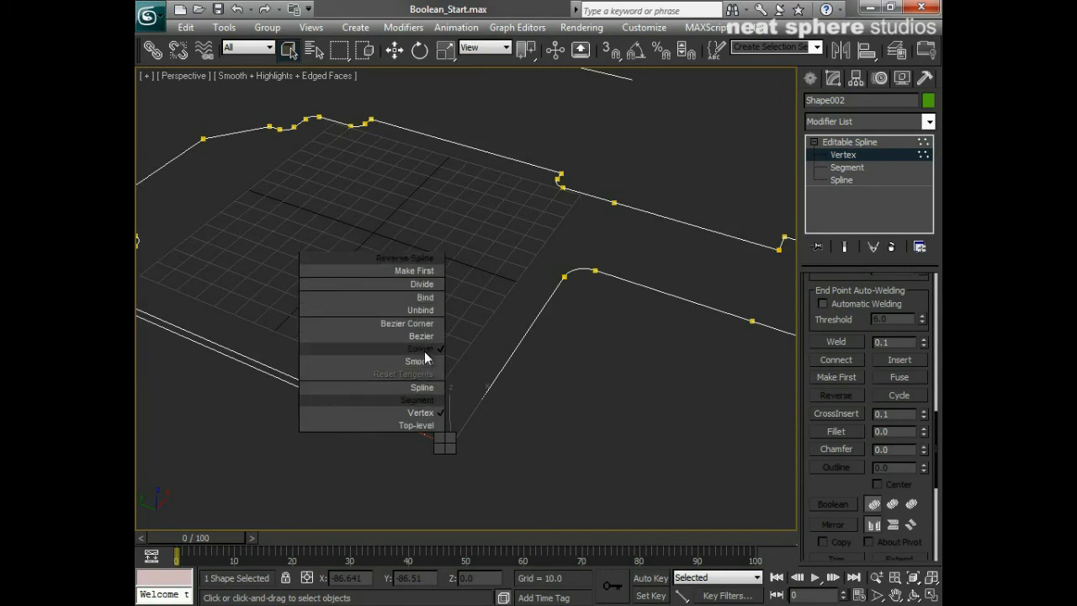
left_click(418, 338)
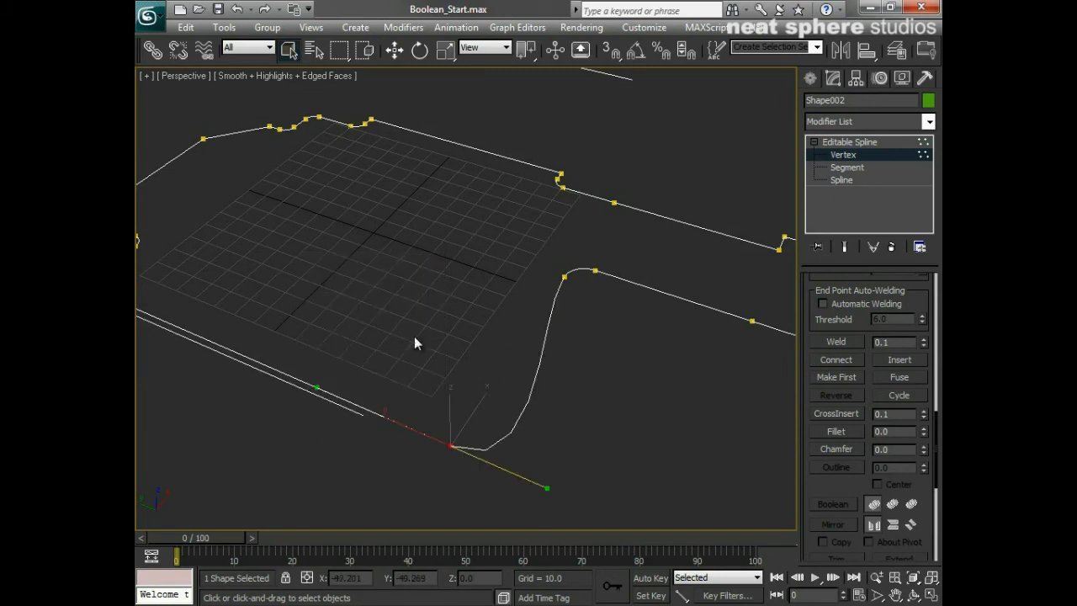
left_click(394, 50)
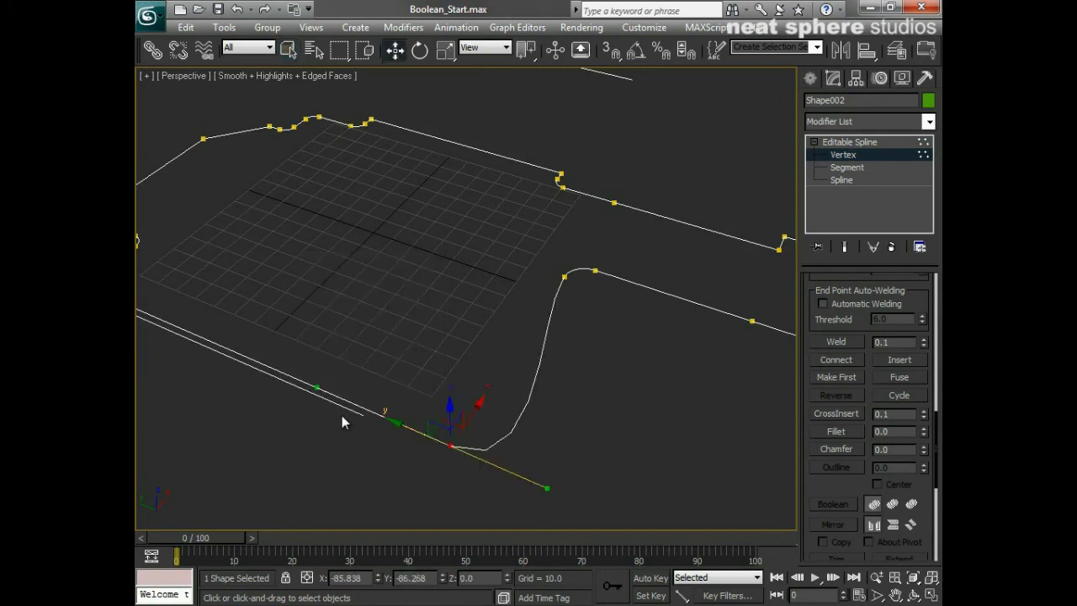
left_click(443, 429)
left_click_drag(547, 491, 505, 454)
middle_click_drag(516, 367, 481, 487, "ctrl+alt")
left_click_drag(482, 380, 569, 360)
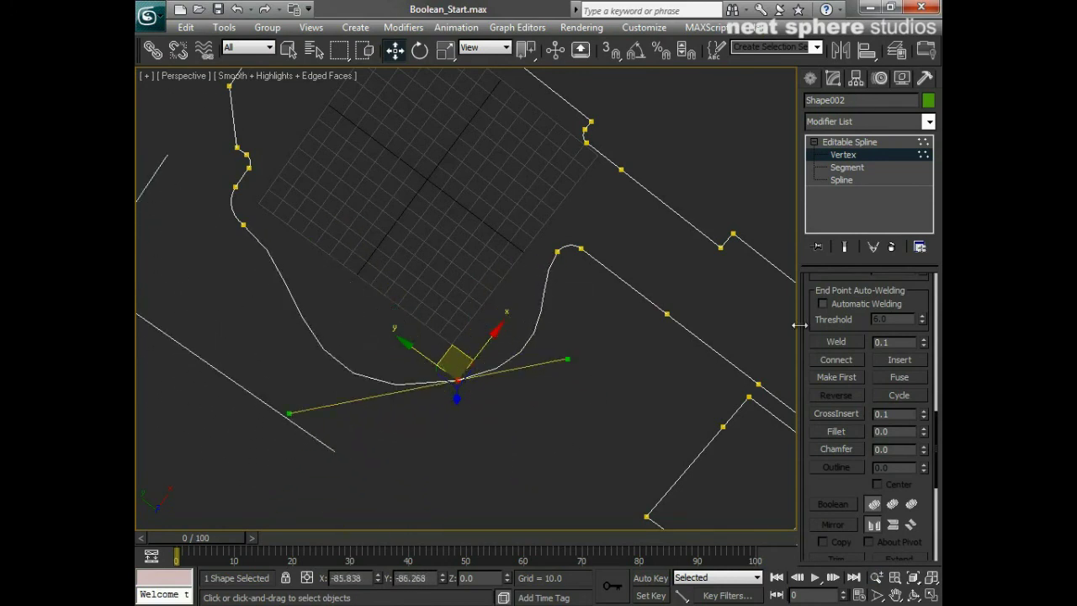
Turn on adaptive interpolation for the floor plan spline.
left_click_drag(811, 307, 815, 508)
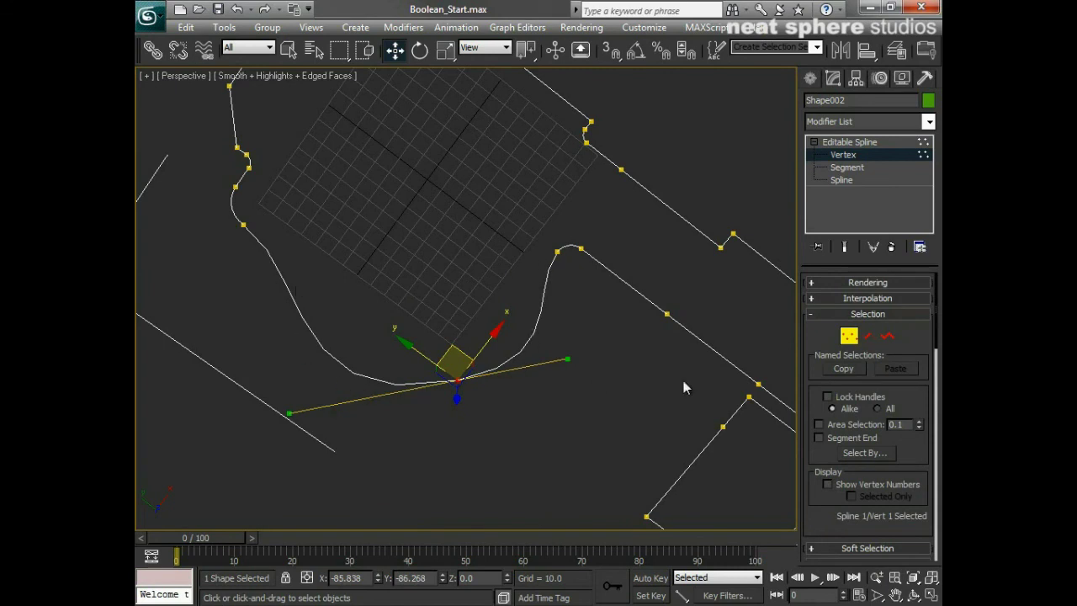
left_click(816, 298)
left_click(850, 343)
left_click(831, 300)
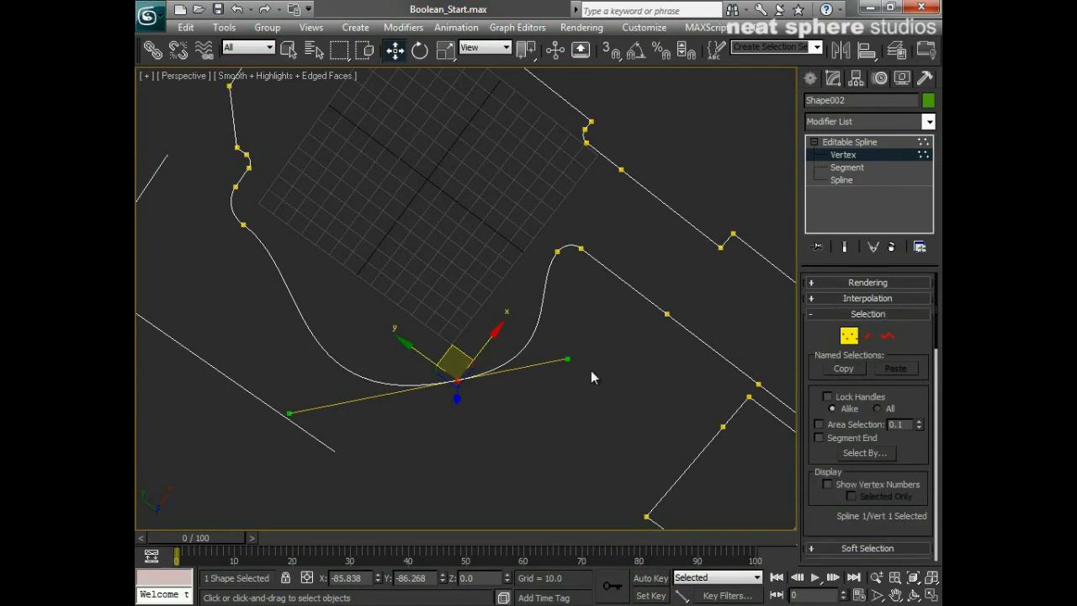
Try reshaping the rounded corner by moving the Bezier vertex and its handles.
left_click_drag(570, 358, 528, 392)
left_click_drag(454, 350, 337, 368)
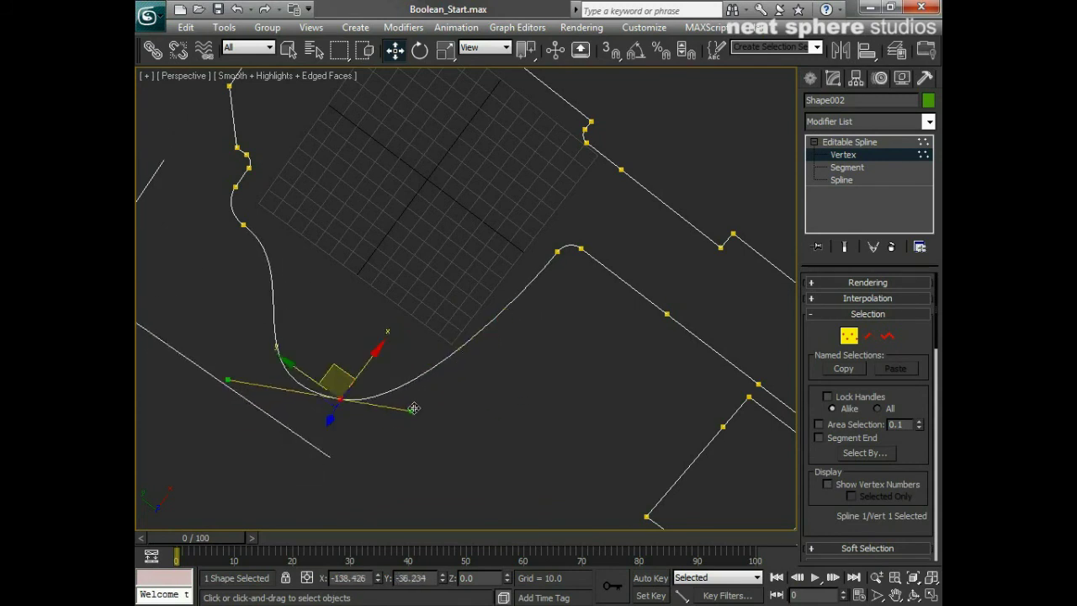
mouse_move(414, 409)
left_mouse_down()
mouse_move(401, 449)
mouse_move(445, 488)
mouse_move(389, 428)
mouse_move(412, 370)
mouse_move(413, 414)
left_mouse_up()
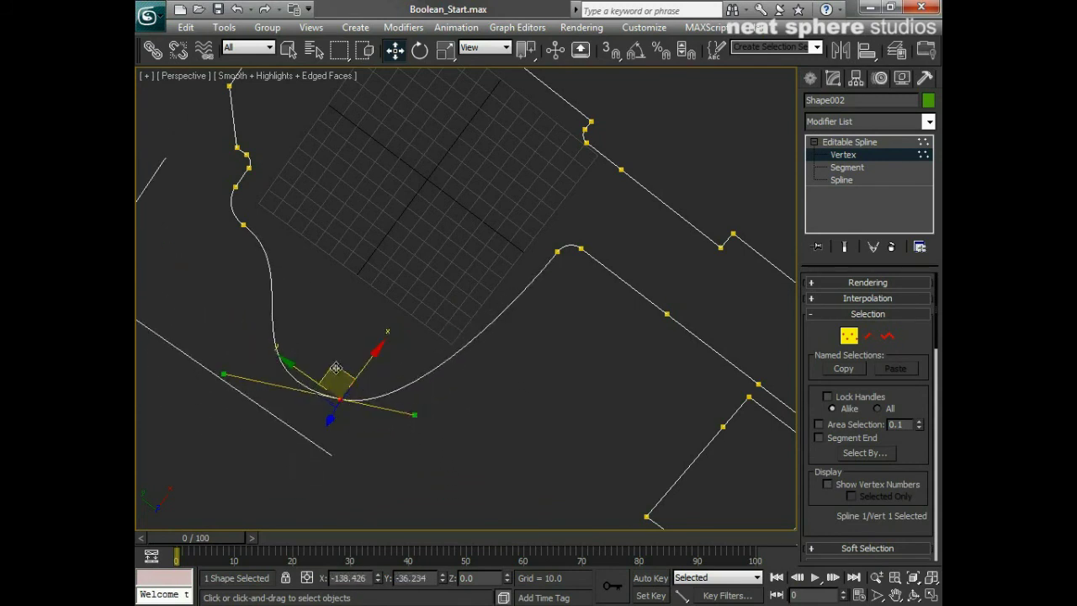
left_click_drag(336, 368, 391, 365)
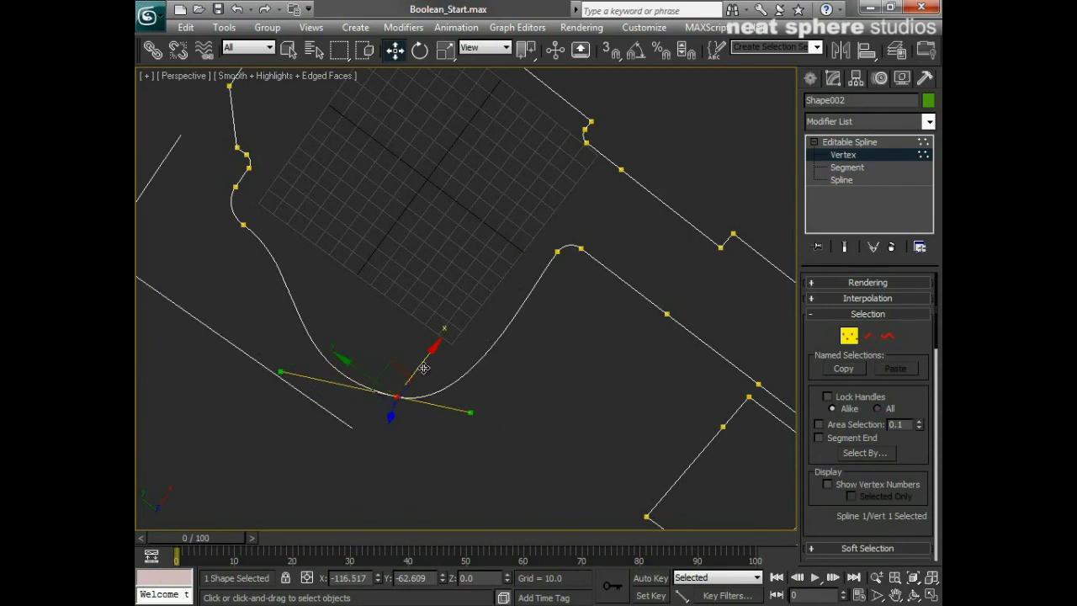
Undo the Bezier vertex and handle moves along with the adaptive interpolation change.
key("ctrl+z")
key("ctrl+z")
key("ctrl+z")
key("ctrl+z")
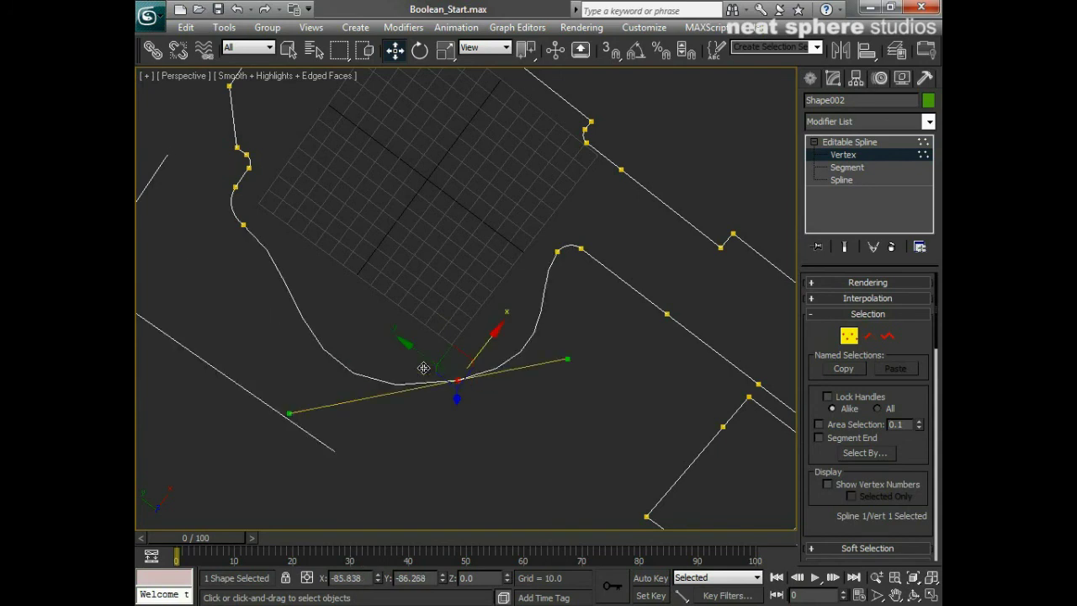
Align the vertex's handle with the straight wall toward the corridor and convert the vertex to Bezier Corner.
left_click_drag(569, 360, 521, 297)
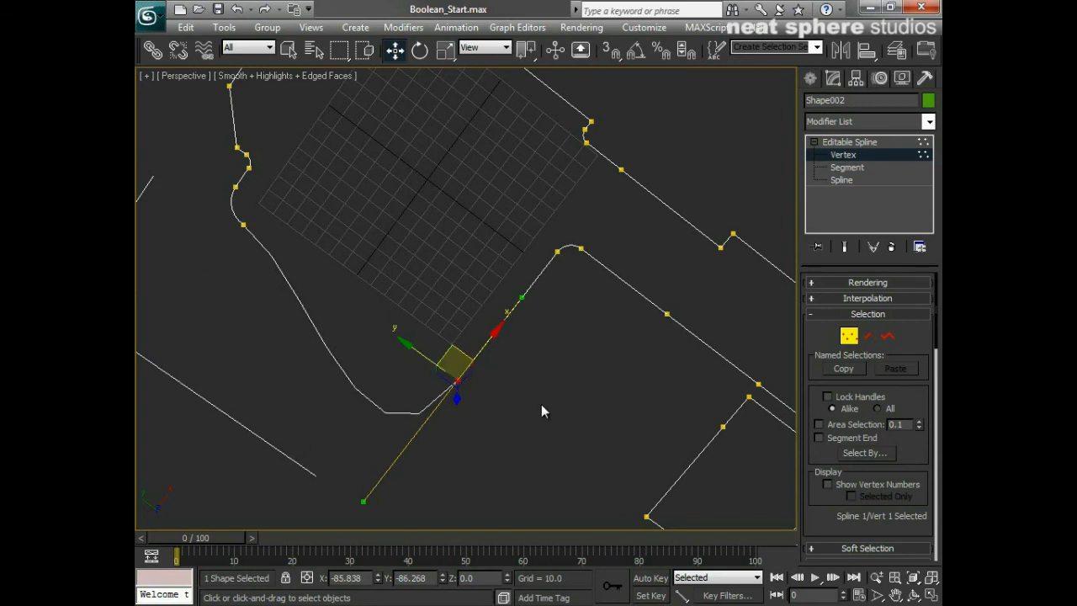
right_click(457, 385)
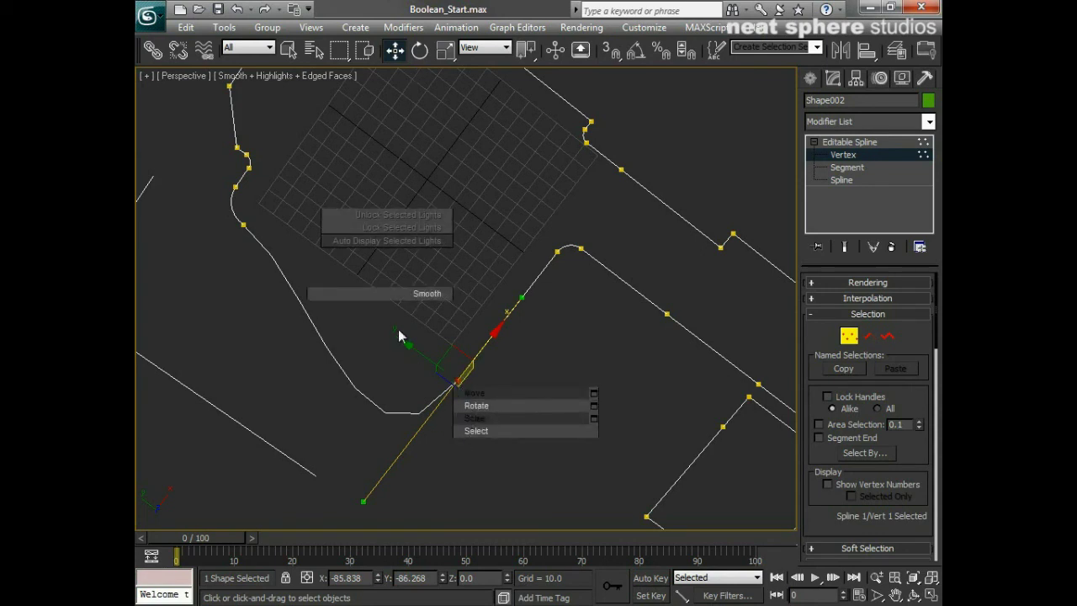
left_click(402, 370)
middle_click_drag(415, 412, 231, 344, "alt")
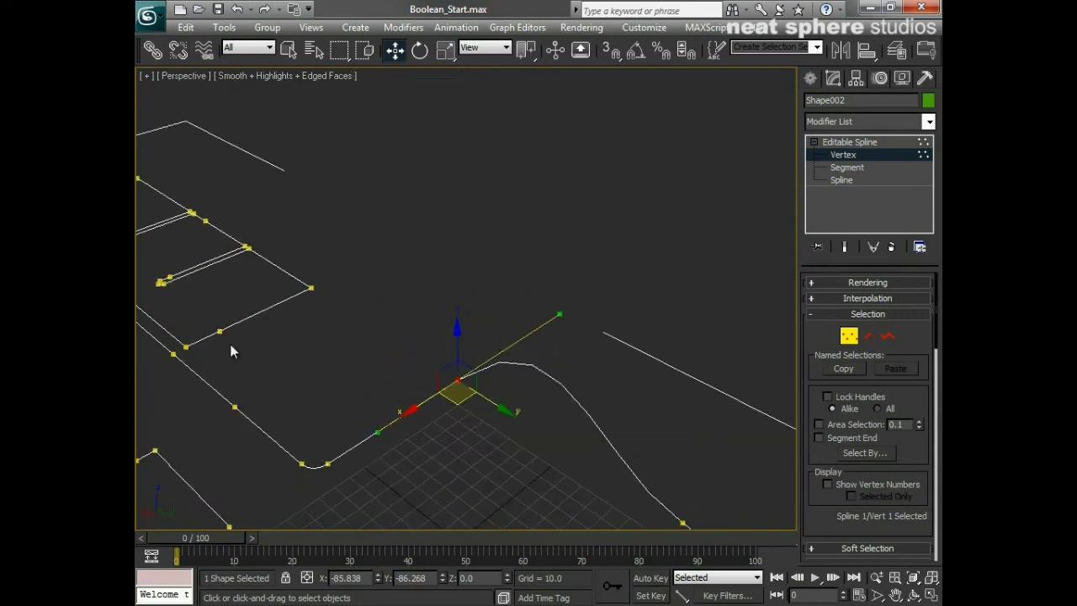
right_click(458, 382)
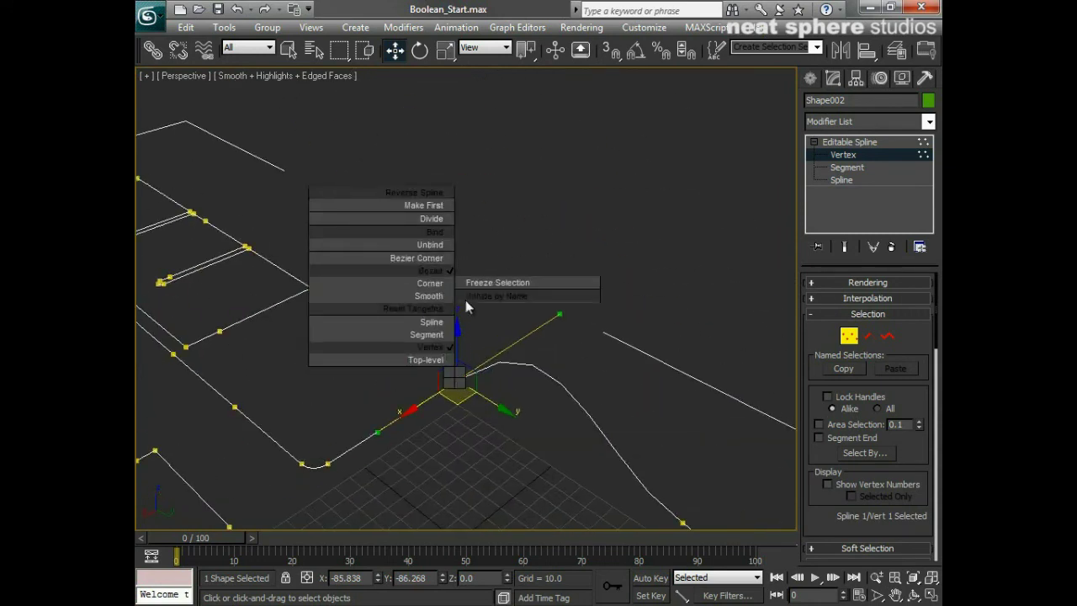
left_click(419, 259)
Move only the long-wall handle of the Bezier Corner vertex into the room so that the long wall curves inward.
middle_click_drag(532, 397, 489, 344, "alt")
left_click_drag(400, 250, 510, 305)
left_click(831, 303)
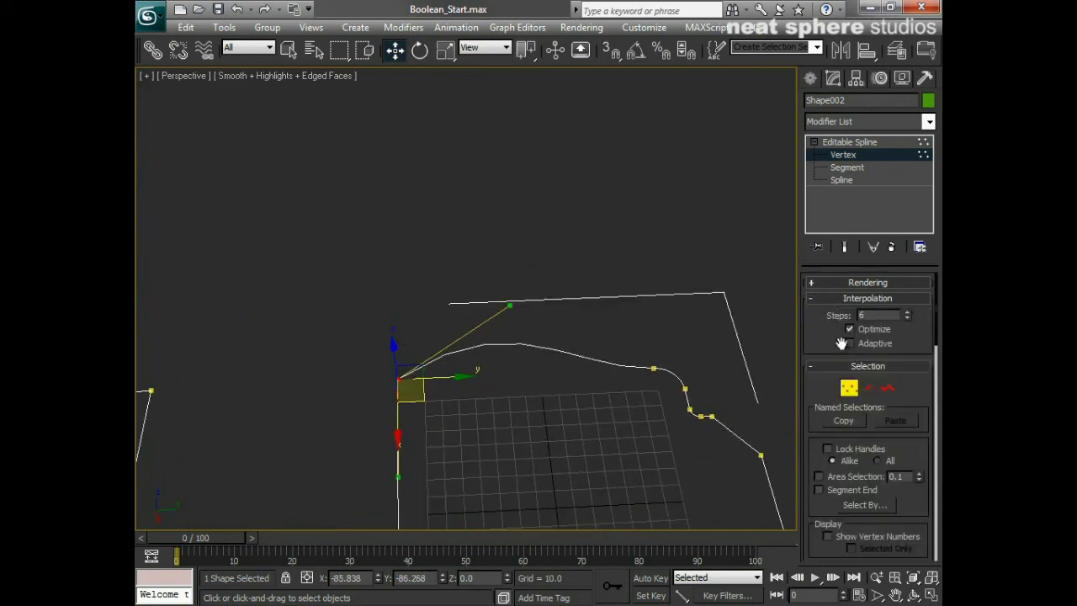
left_click(851, 299)
left_click_drag(515, 309, 528, 181)
middle_click_drag(529, 214, 449, 358, "alt")
key("alt+z")
left_click_drag(449, 358, 425, 394)
middle_click_drag(425, 393, 505, 342)
key("w")
left_click_drag(683, 286, 427, 373)
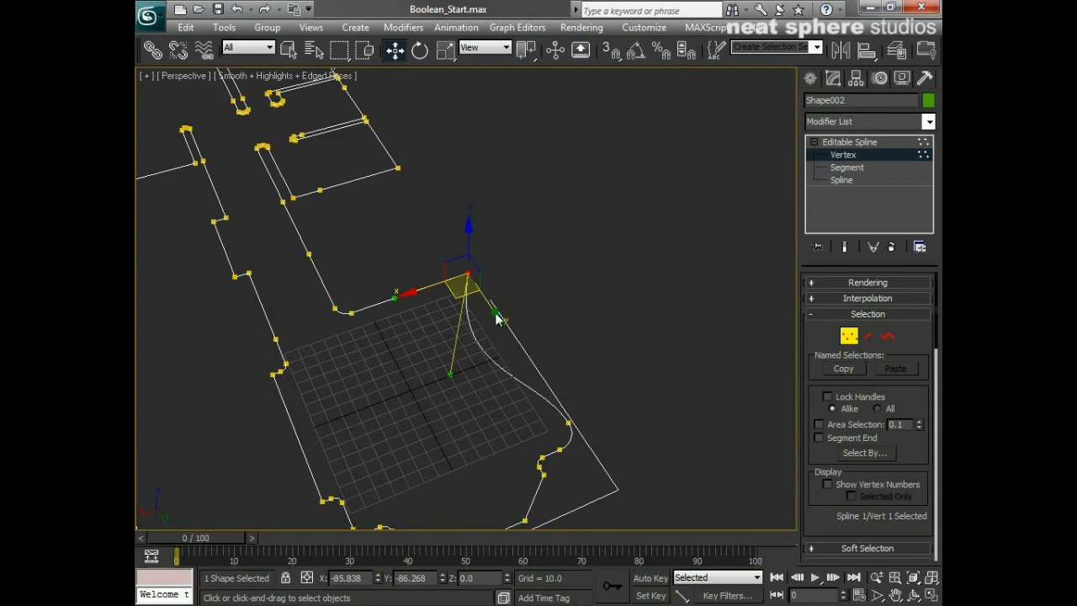
Reselect the room's Bezier Corner vertex, try moving its short-wall handle into the room, and undo the move.
left_click(524, 305)
middle_click_drag(531, 334, 583, 333, "alt")
middle_click_drag(503, 240, 505, 317)
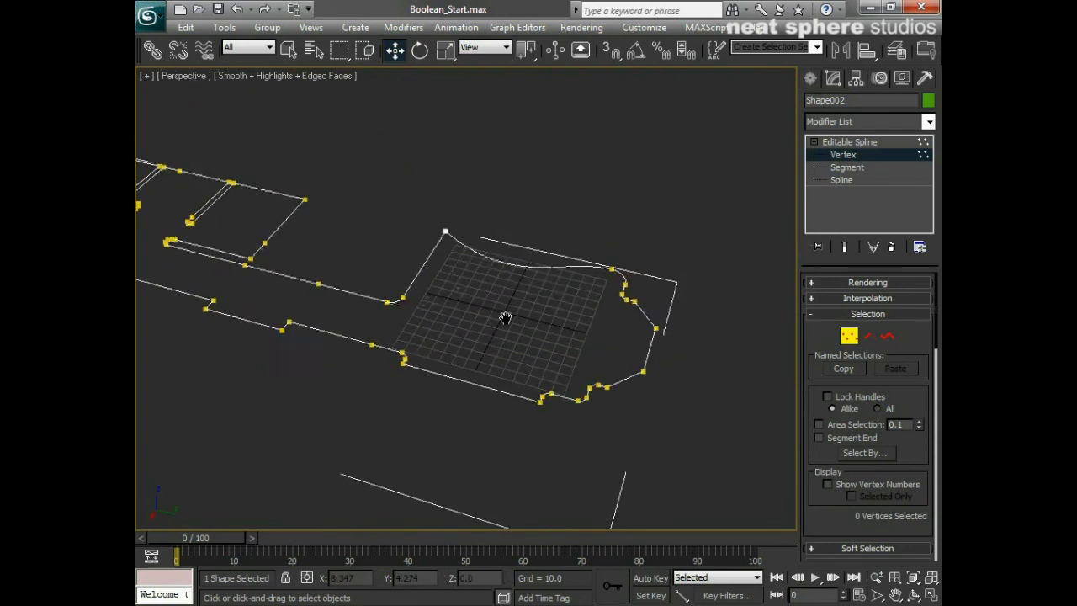
left_click(445, 233)
left_click_drag(421, 277, 444, 284)
key("ctrl+z")
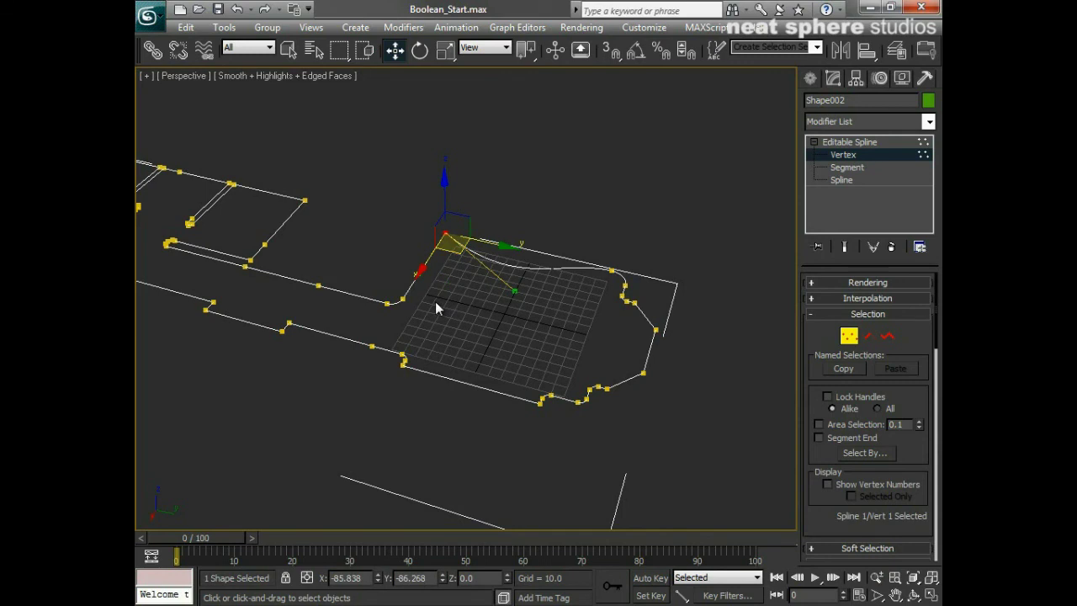
Try bulging the long wall outward by moving the vertex's long-wall handle outside the room, and undo the change.
middle_click_drag(435, 301, 507, 323, "alt")
left_click_drag(531, 303, 579, 173)
left_click(582, 179)
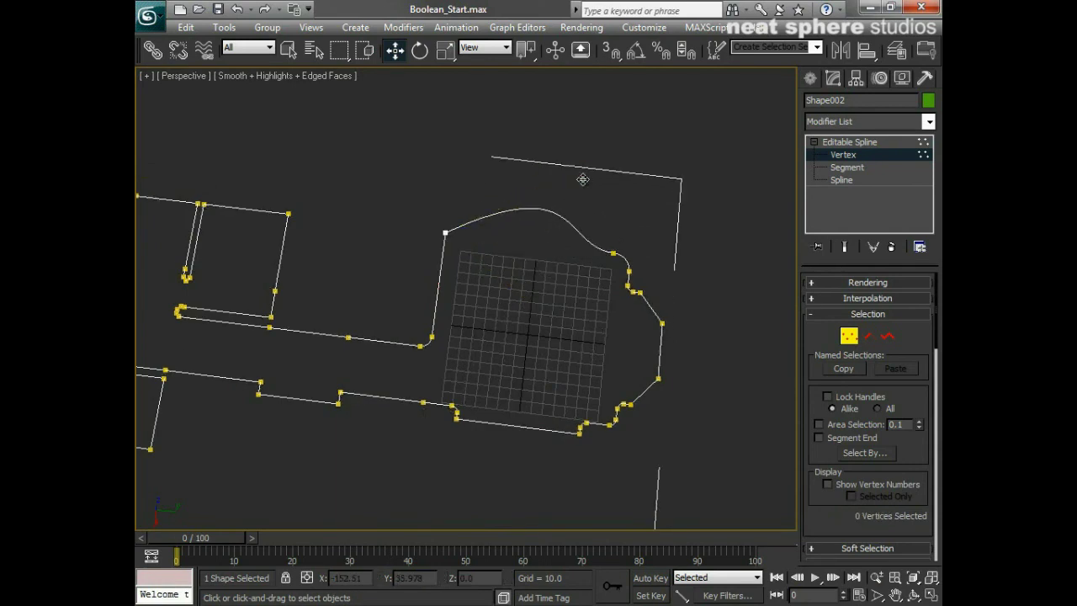
key("ctrl+z")
key("ctrl+z")
key("ctrl+z")
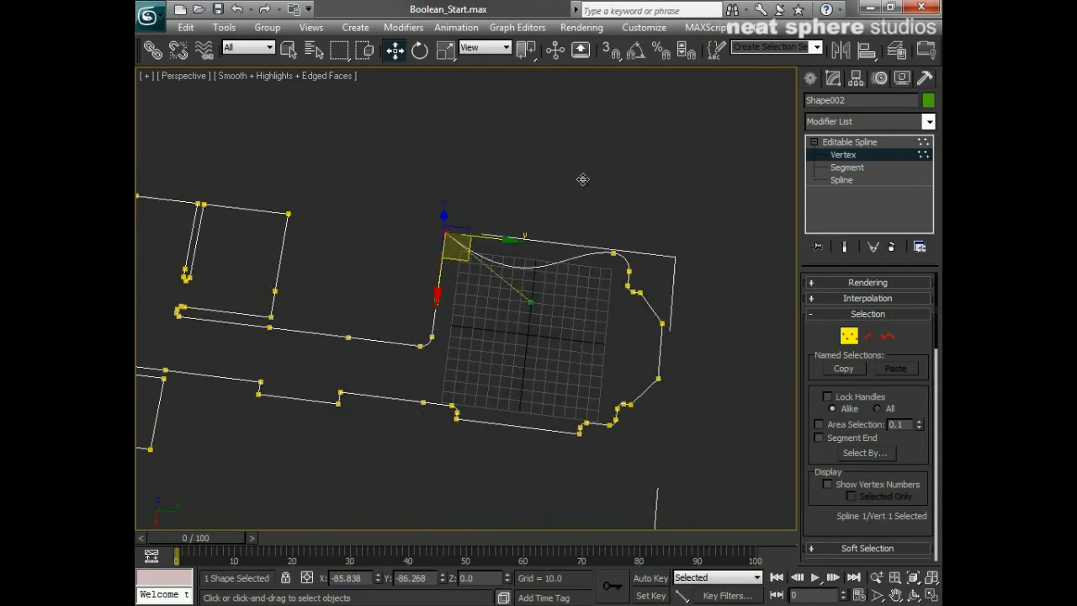
Convert the room's corner vertex to the Corner type to straighten the long wall, and leave vertex editing.
left_click(445, 233)
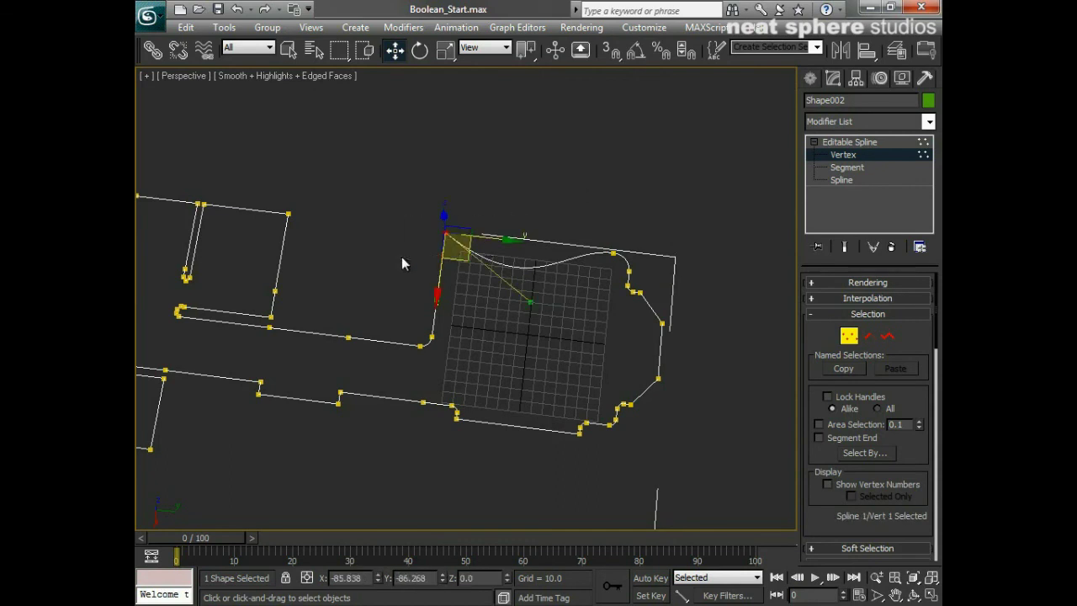
right_click(442, 231)
left_click(462, 246)
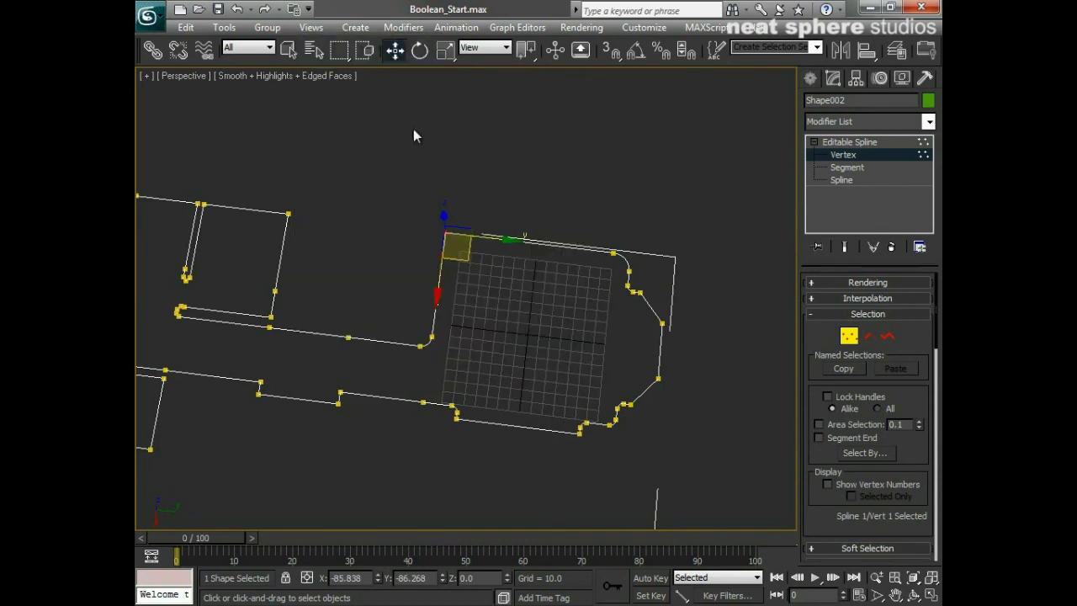
middle_click_drag(527, 324, 477, 324, "alt")
left_click(351, 293)
left_click(839, 337)
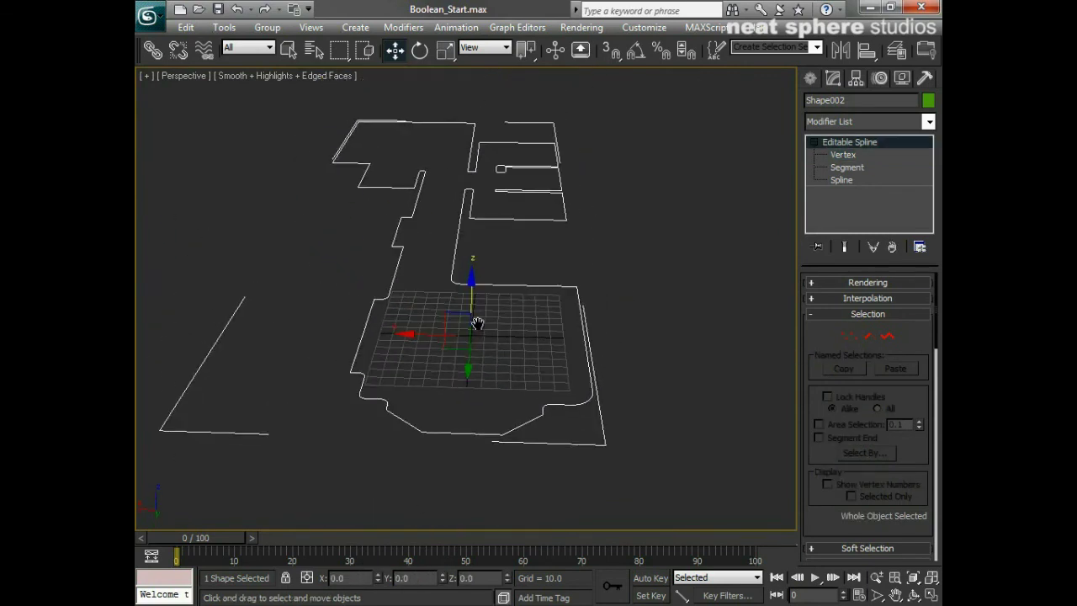